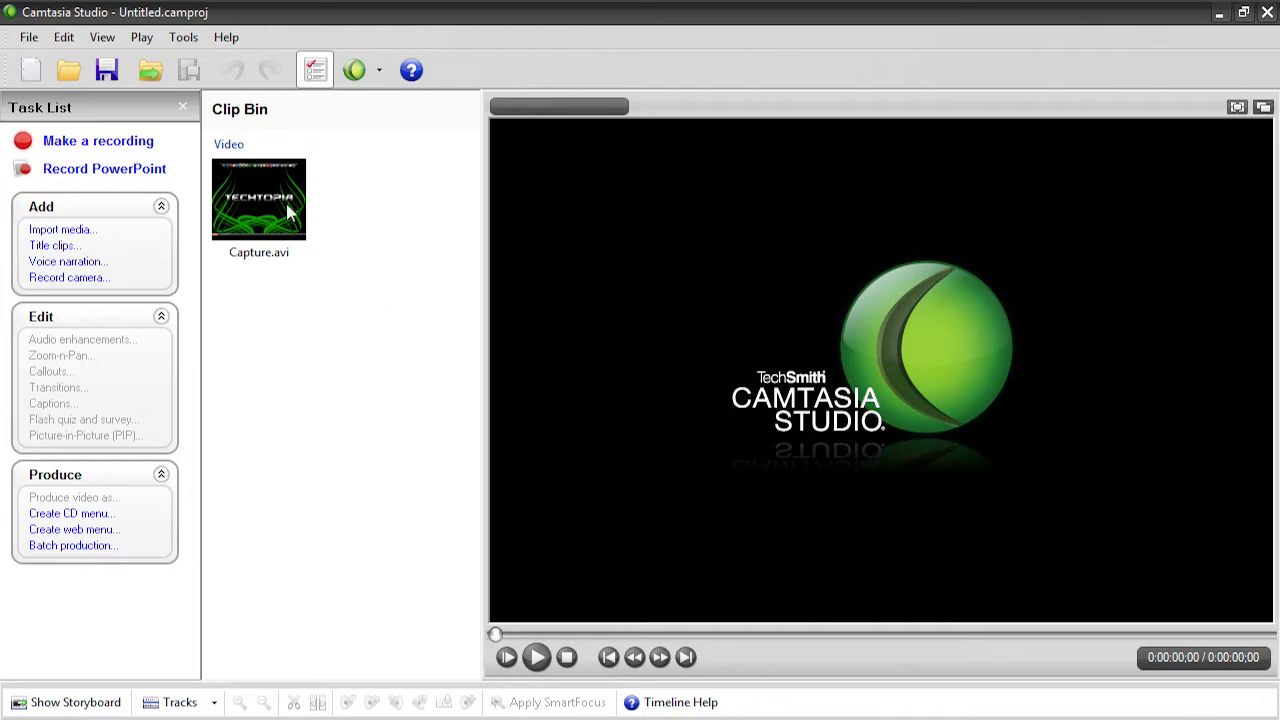
# Step: Zoom the timeline in twice and out once, then mark roughly the first second of Capture.avi
pyautogui.click(252, 201)
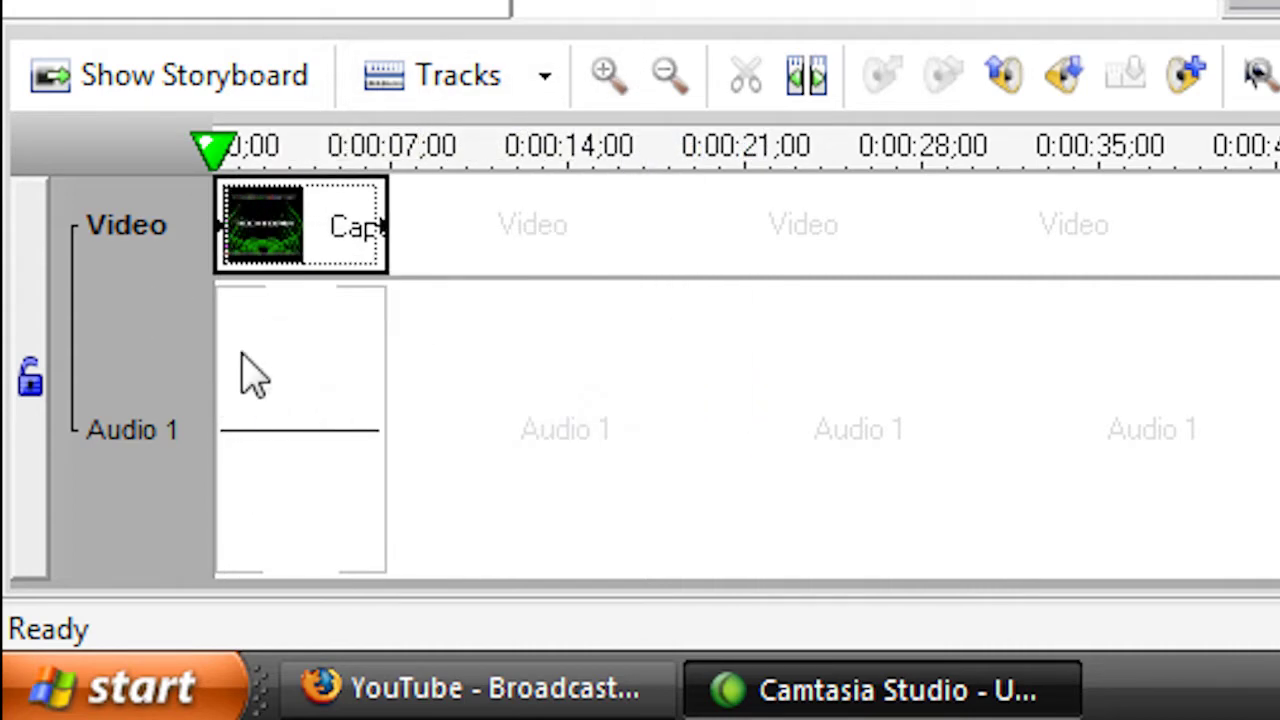
pyautogui.click(606, 75)
pyautogui.click(606, 75)
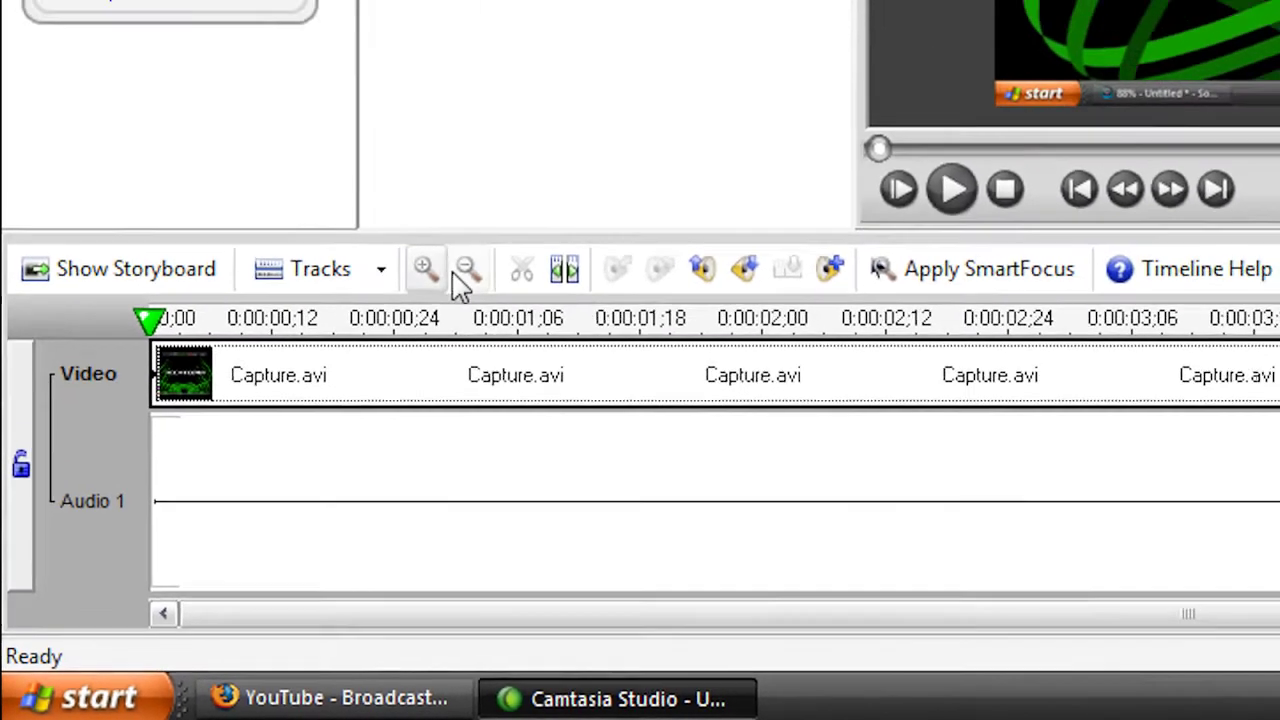
pyautogui.click(400, 334)
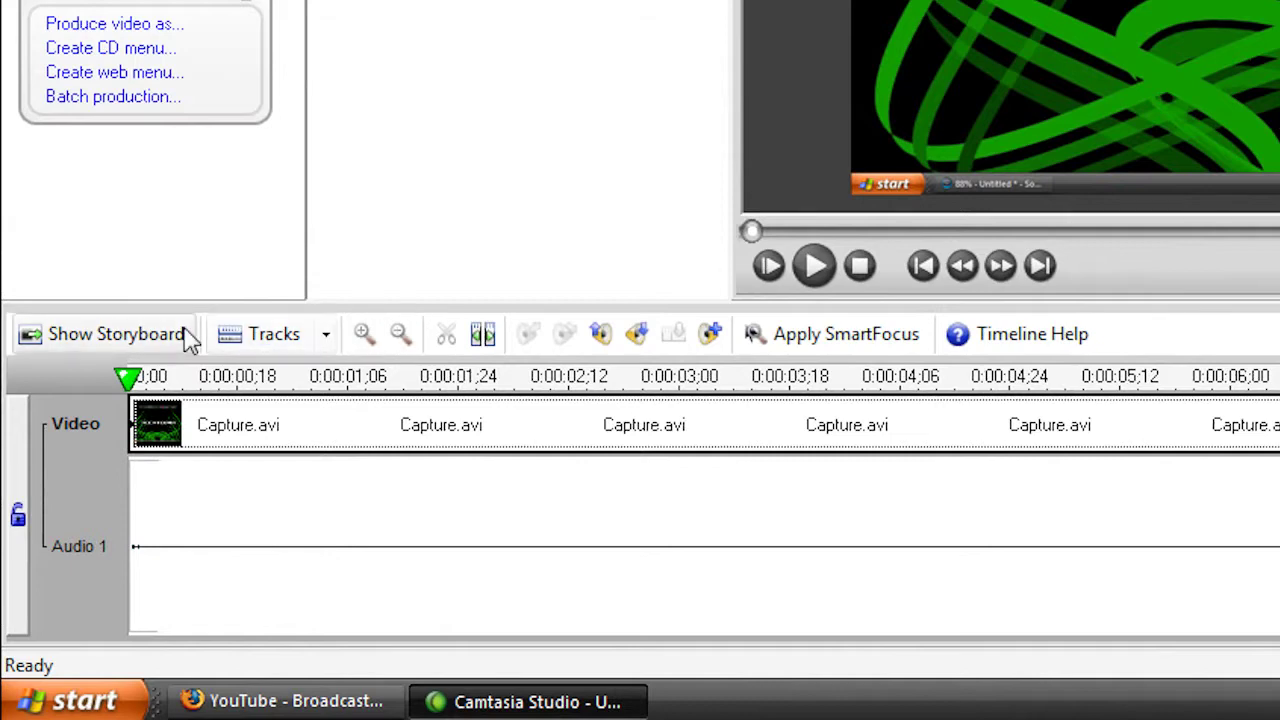
pyautogui.moveTo(128, 378); pyautogui.dragTo(386, 397)
# Step: Play the opening stretch and set the playhead at 0:00:01;23 on the TECHTOPIA title frame
pyautogui.click(812, 268)
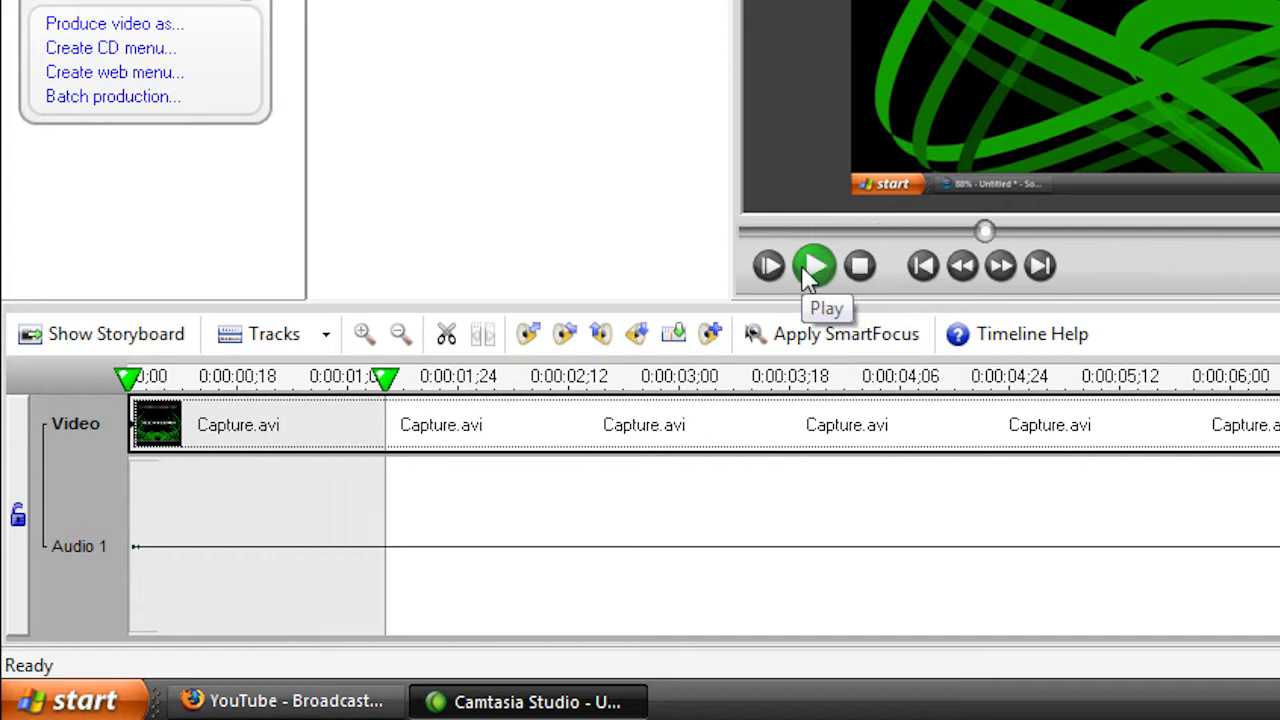
pyautogui.click(812, 268)
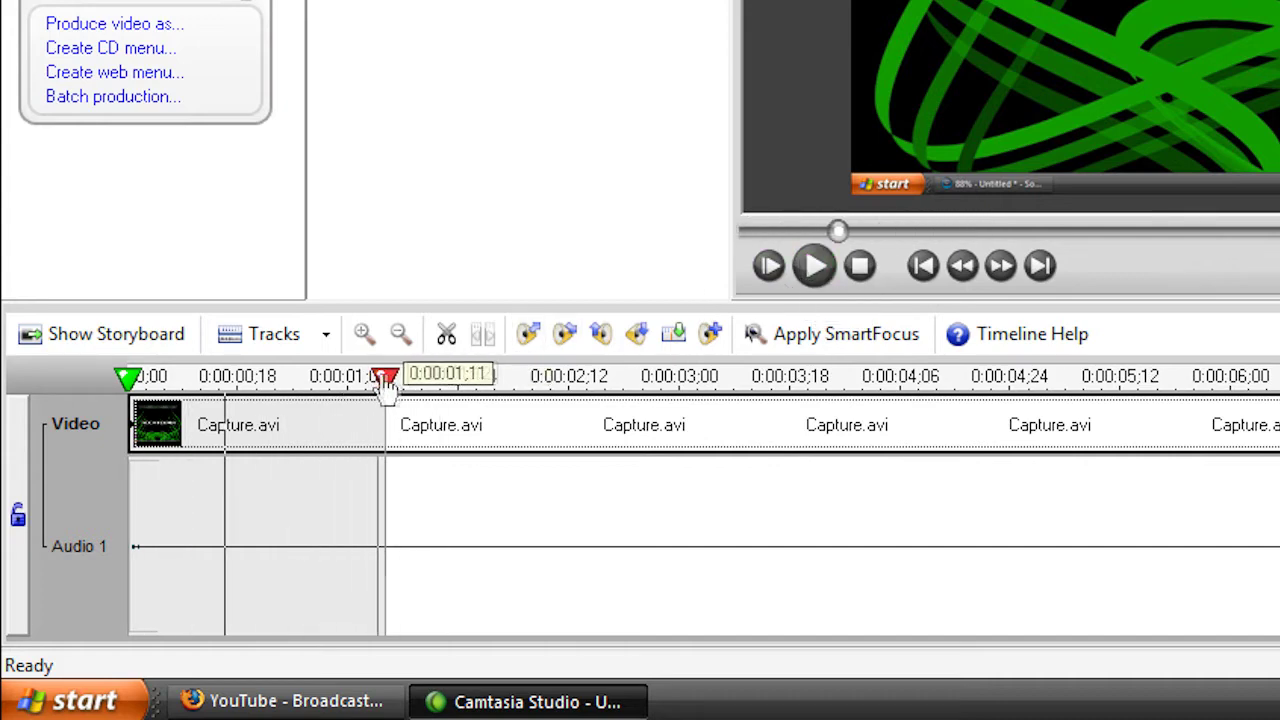
pyautogui.moveTo(385, 385); pyautogui.dragTo(457, 380)
pyautogui.click(500, 429)
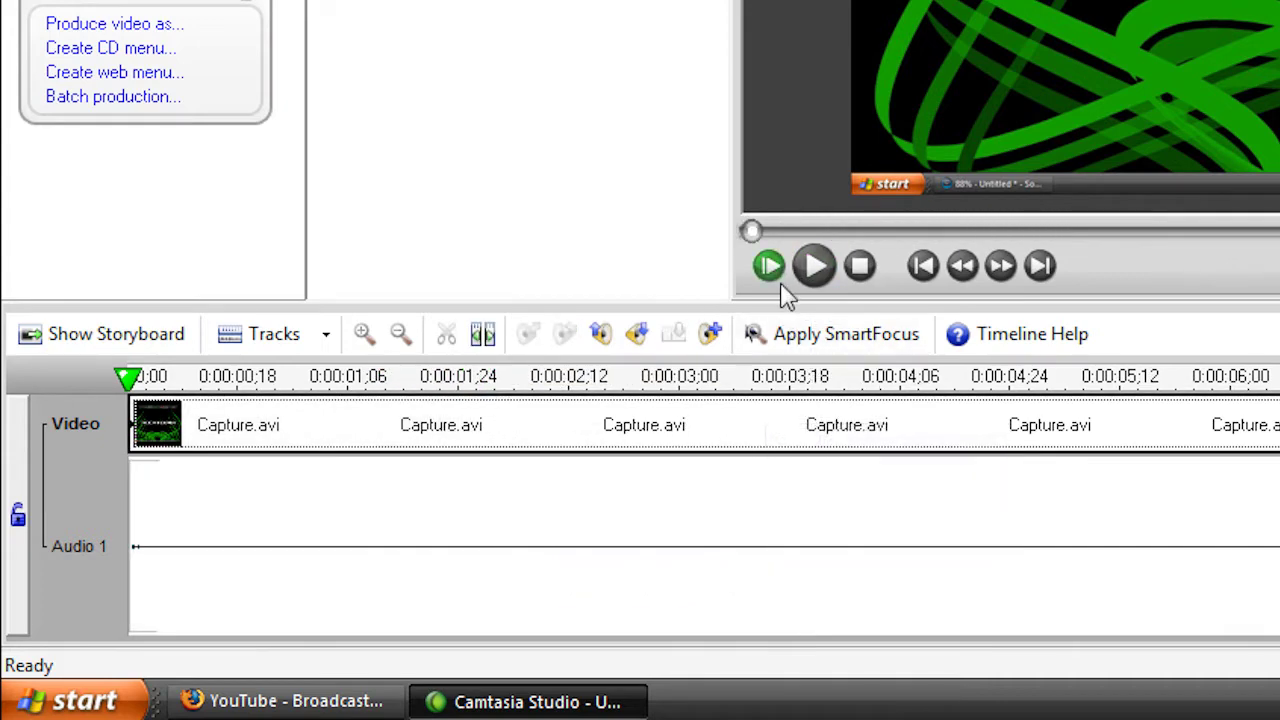
pyautogui.moveTo(132, 378); pyautogui.dragTo(470, 380)
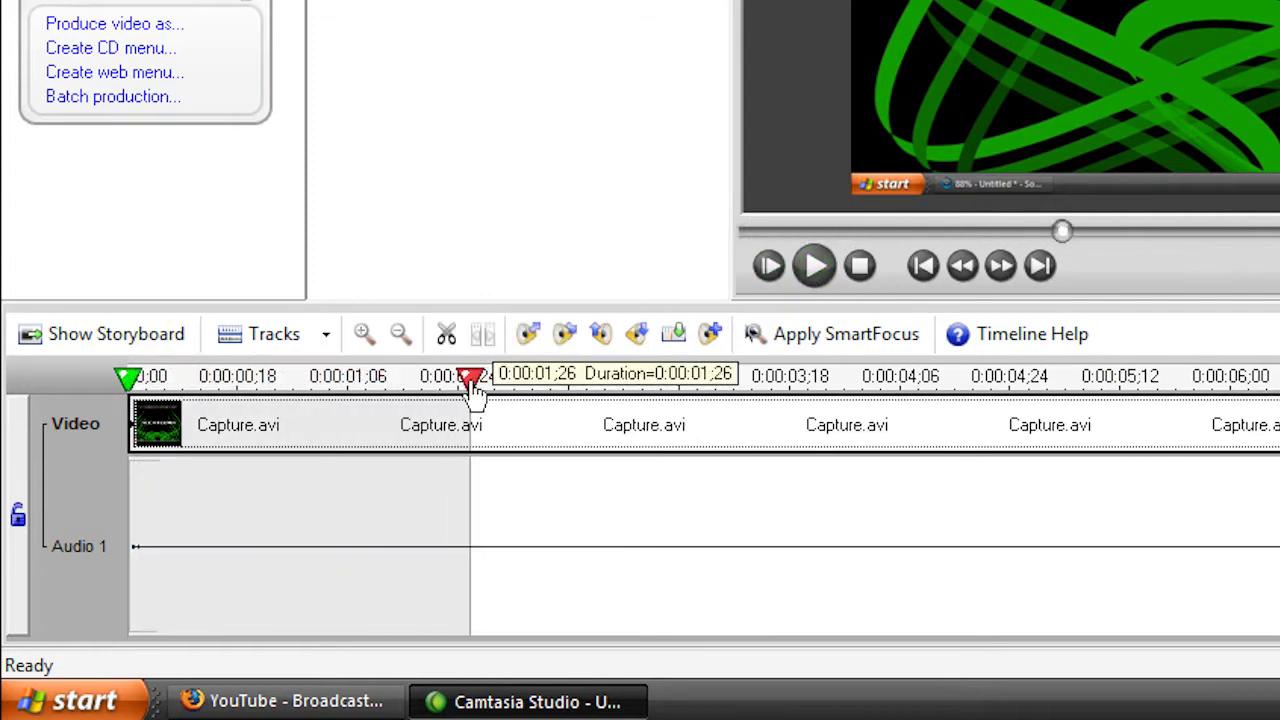
pyautogui.moveTo(470, 385); pyautogui.dragTo(458, 383)
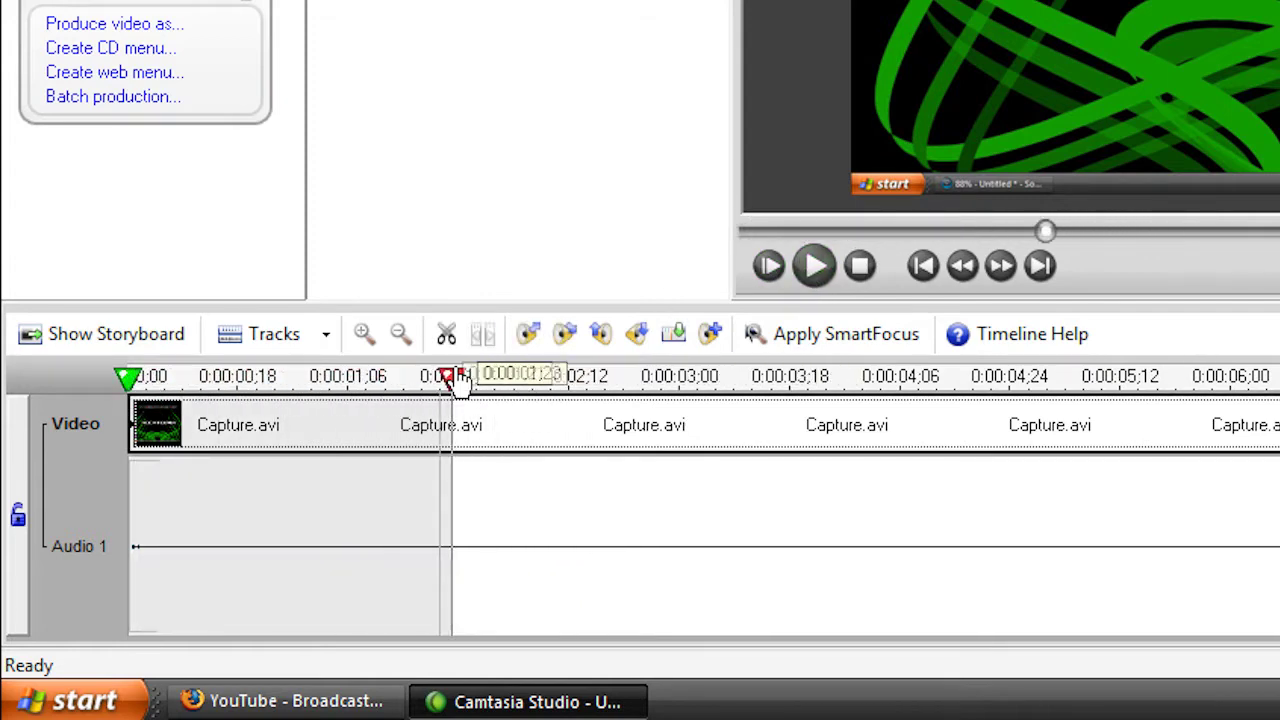
pyautogui.click(455, 425)
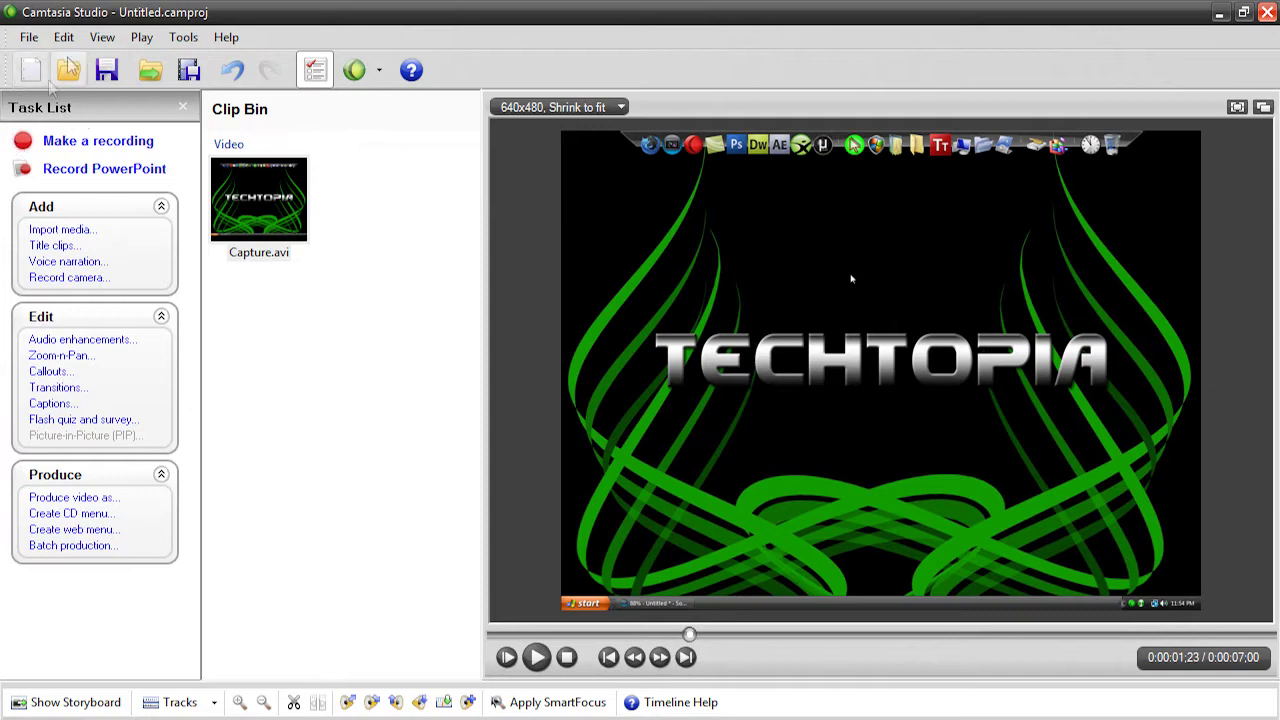
# Step: Add a one-second Zoom-n-Pan keyframe at 0:00:01;23 framing the top-left dock icons at 135%
pyautogui.click(102, 37)
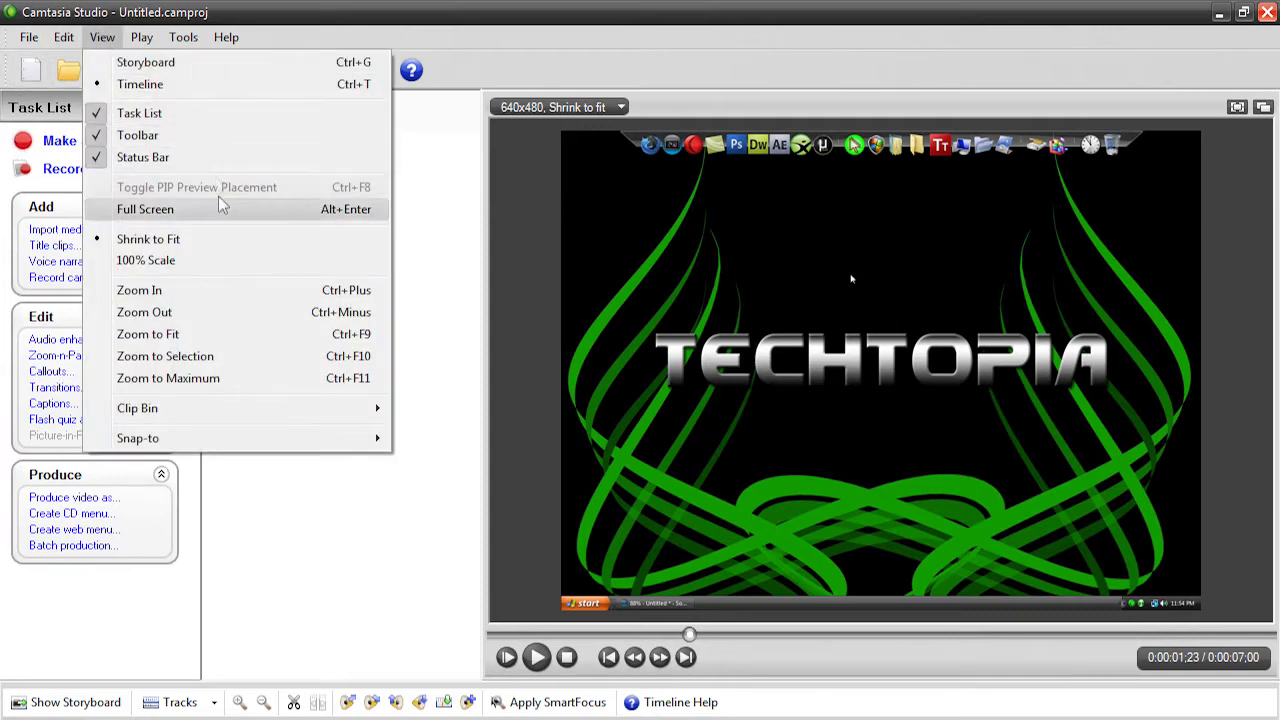
pyautogui.click(245, 518)
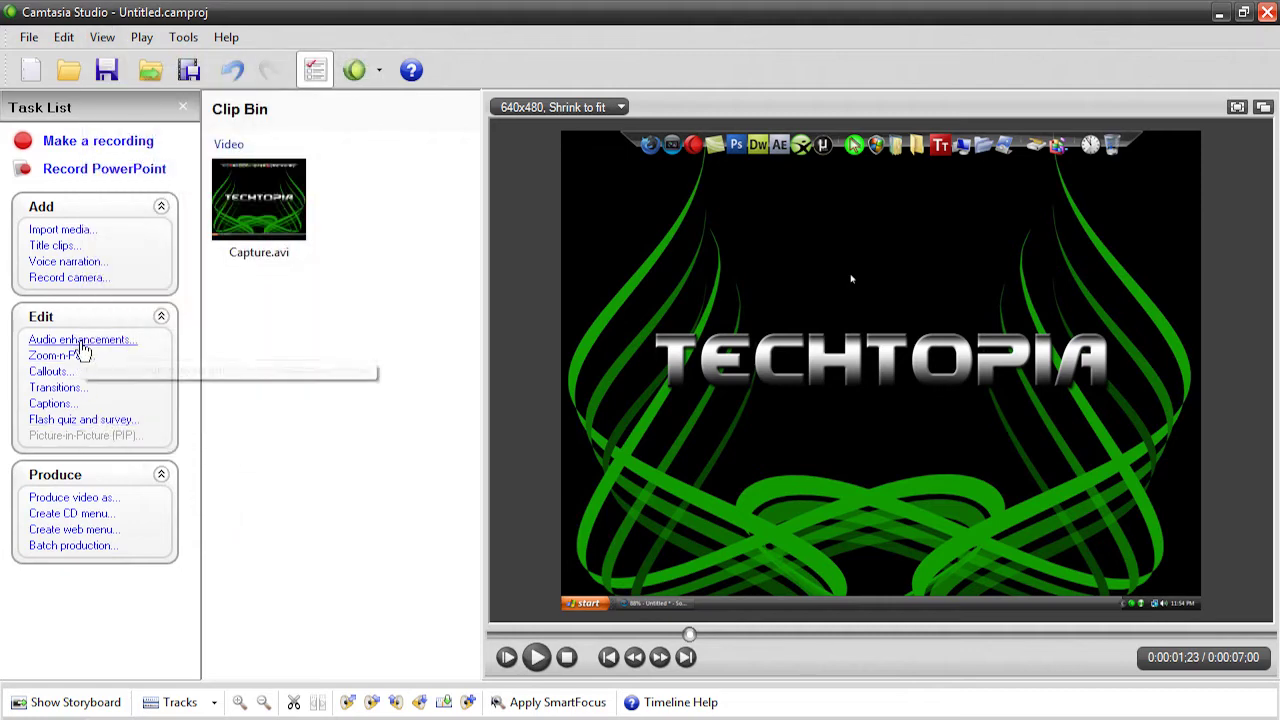
pyautogui.click(82, 358)
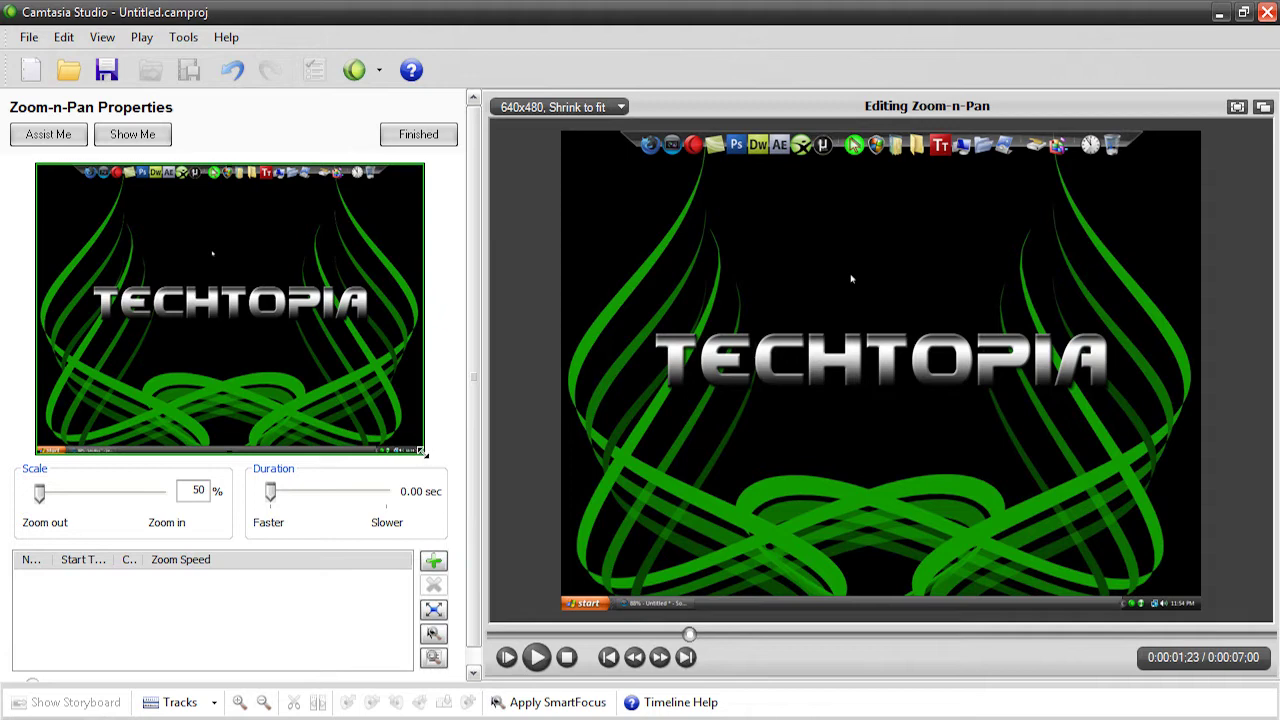
pyautogui.moveTo(420, 450); pyautogui.dragTo(364, 372)
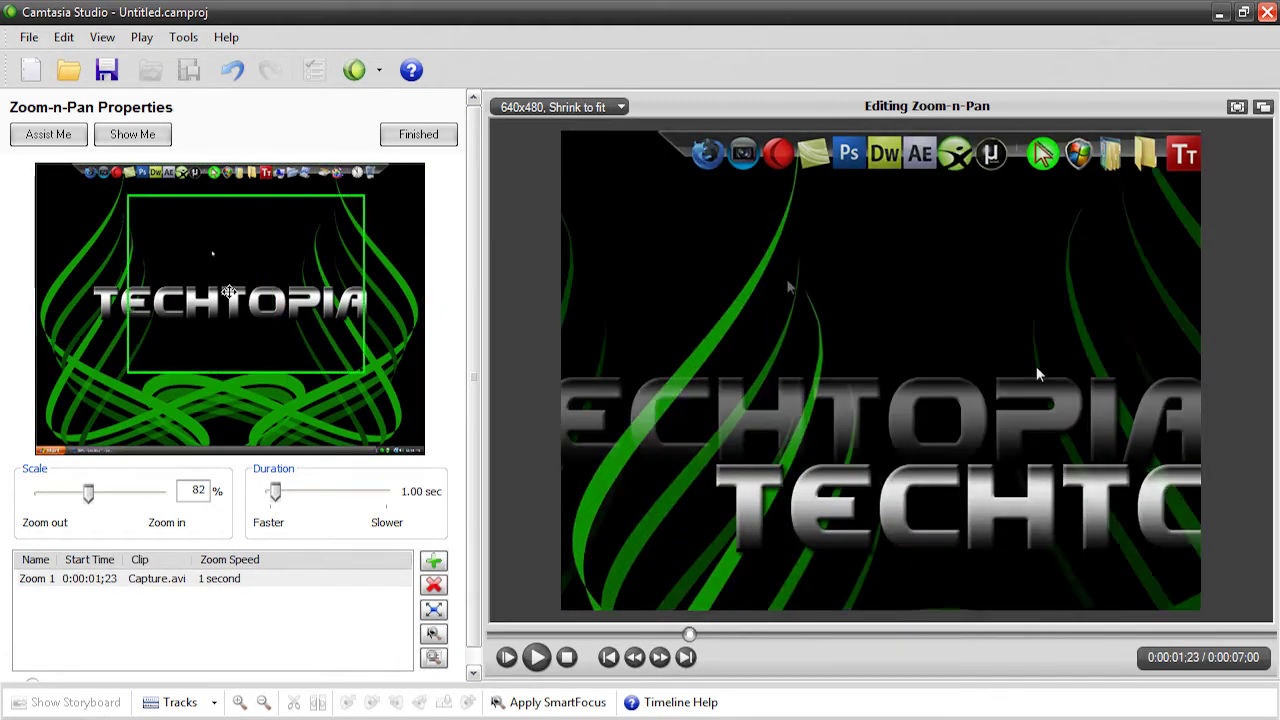
pyautogui.moveTo(229, 291)
pyautogui.mouseDown()
pyautogui.moveTo(208, 315)
pyautogui.moveTo(252, 278)
pyautogui.mouseUp()
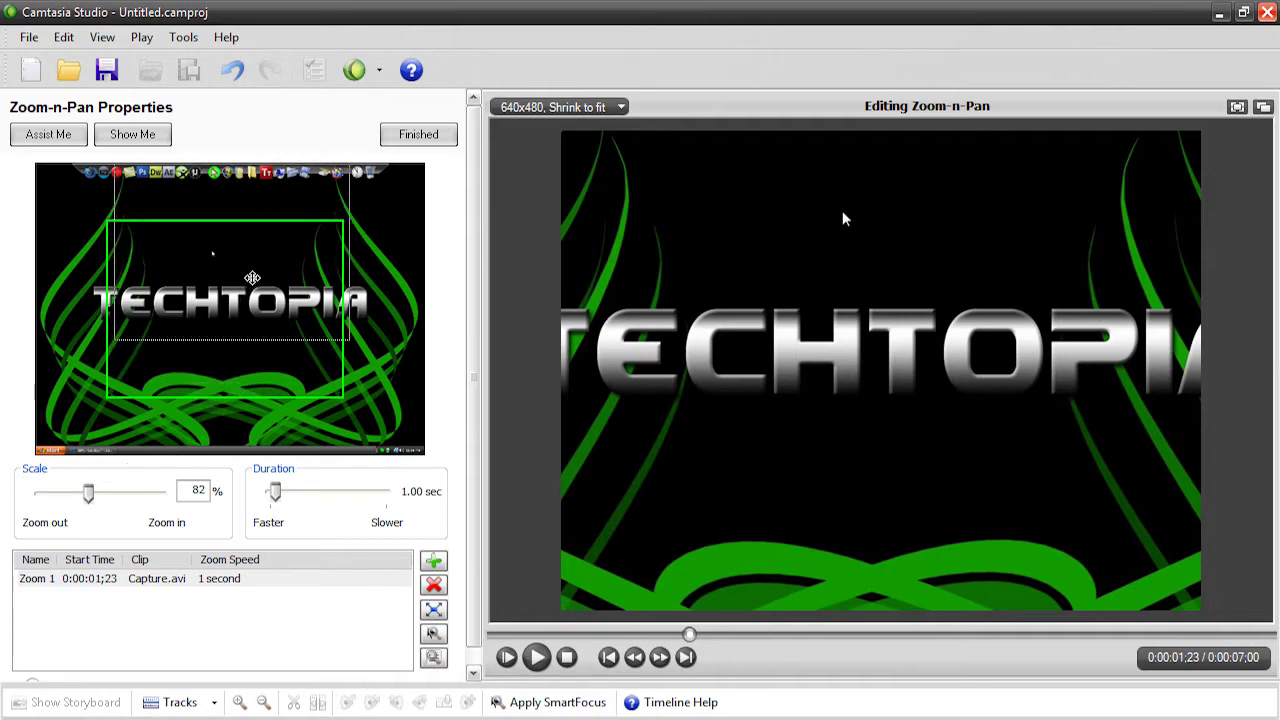
pyautogui.moveTo(263, 274)
pyautogui.mouseDown()
pyautogui.moveTo(241, 325)
pyautogui.moveTo(276, 328)
pyautogui.moveTo(195, 262)
pyautogui.moveTo(292, 308)
pyautogui.moveTo(306, 346)
pyautogui.moveTo(229, 374)
pyautogui.mouseUp()
pyautogui.moveTo(146, 400)
pyautogui.mouseDown()
pyautogui.moveTo(82, 393)
pyautogui.moveTo(172, 267)
pyautogui.mouseUp()
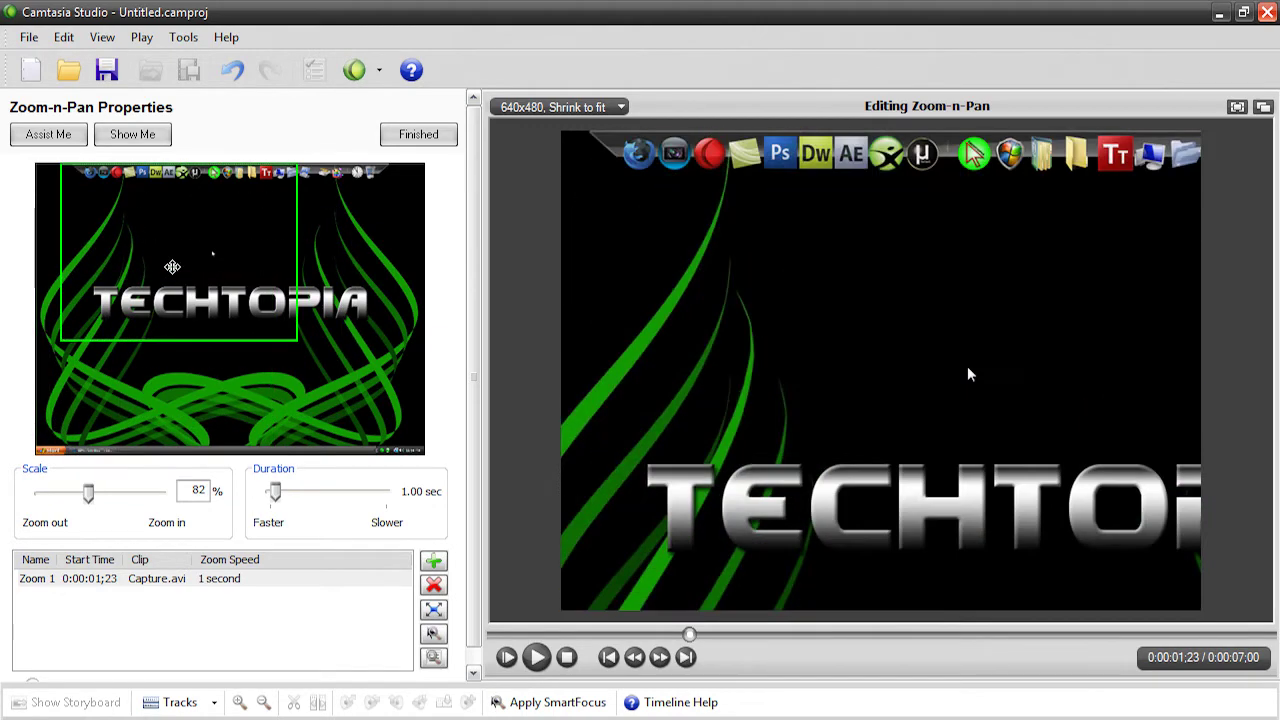
pyautogui.moveTo(292, 340); pyautogui.dragTo(201, 271)
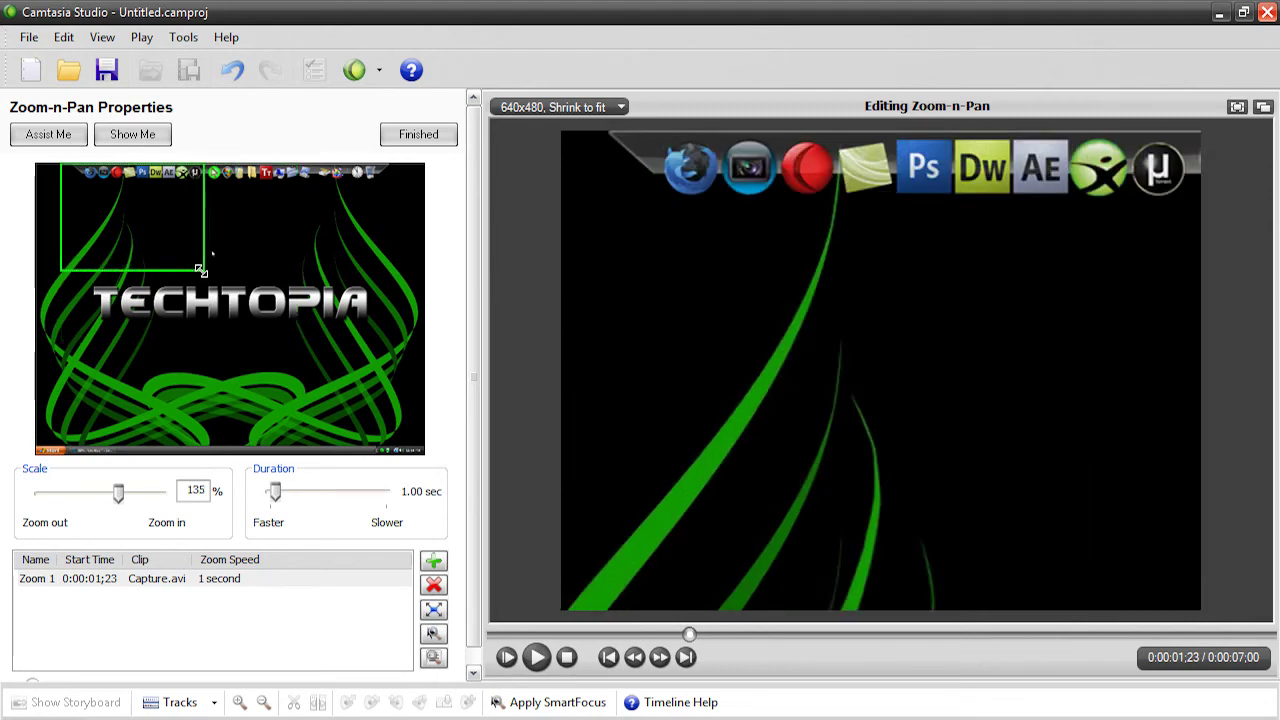
pyautogui.moveTo(152, 211); pyautogui.dragTo(174, 214)
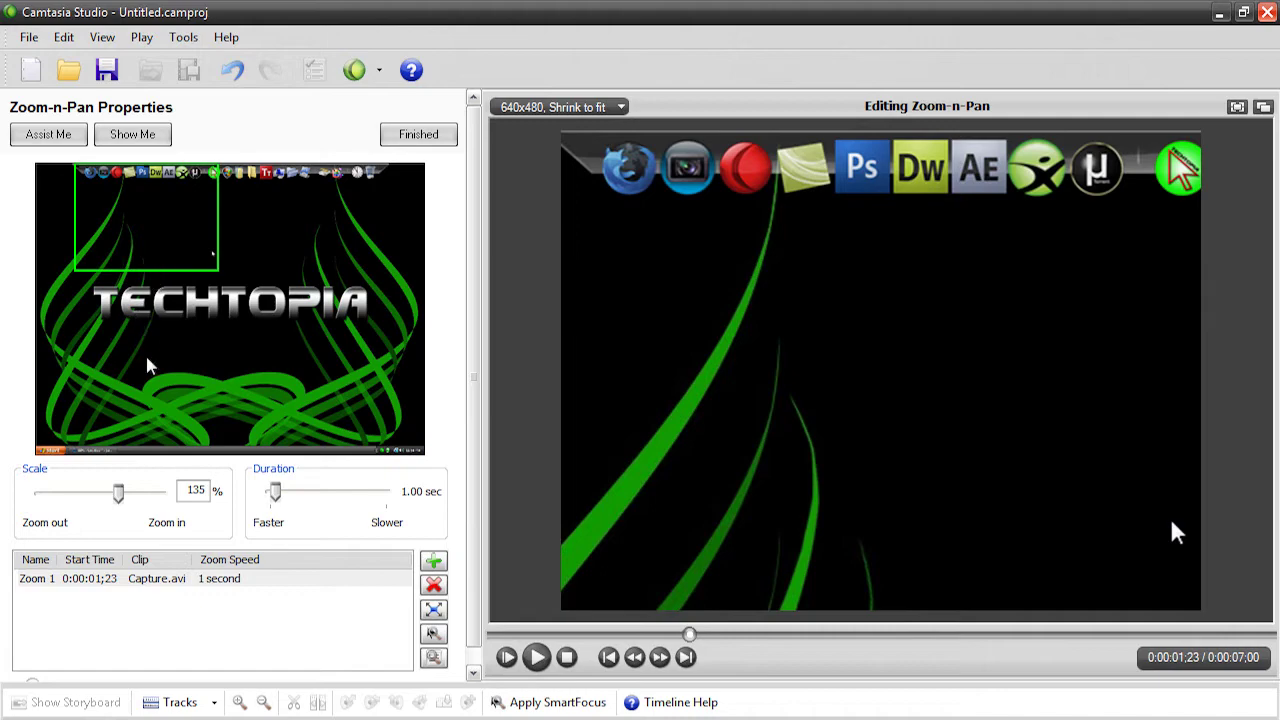
# Step: Set the zoom scale to 183% and the transition duration to 0.25 seconds, then finish
pyautogui.moveTo(120, 503); pyautogui.dragTo(108, 500)
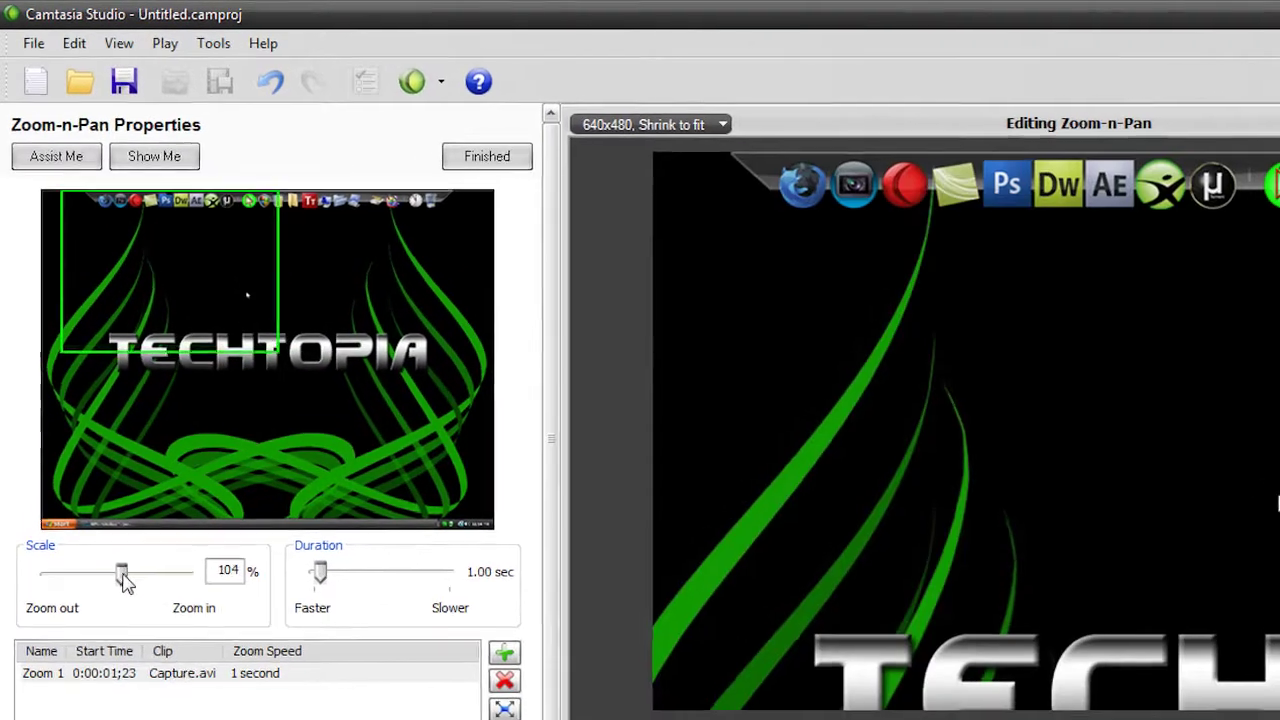
pyautogui.moveTo(123, 580); pyautogui.dragTo(132, 578)
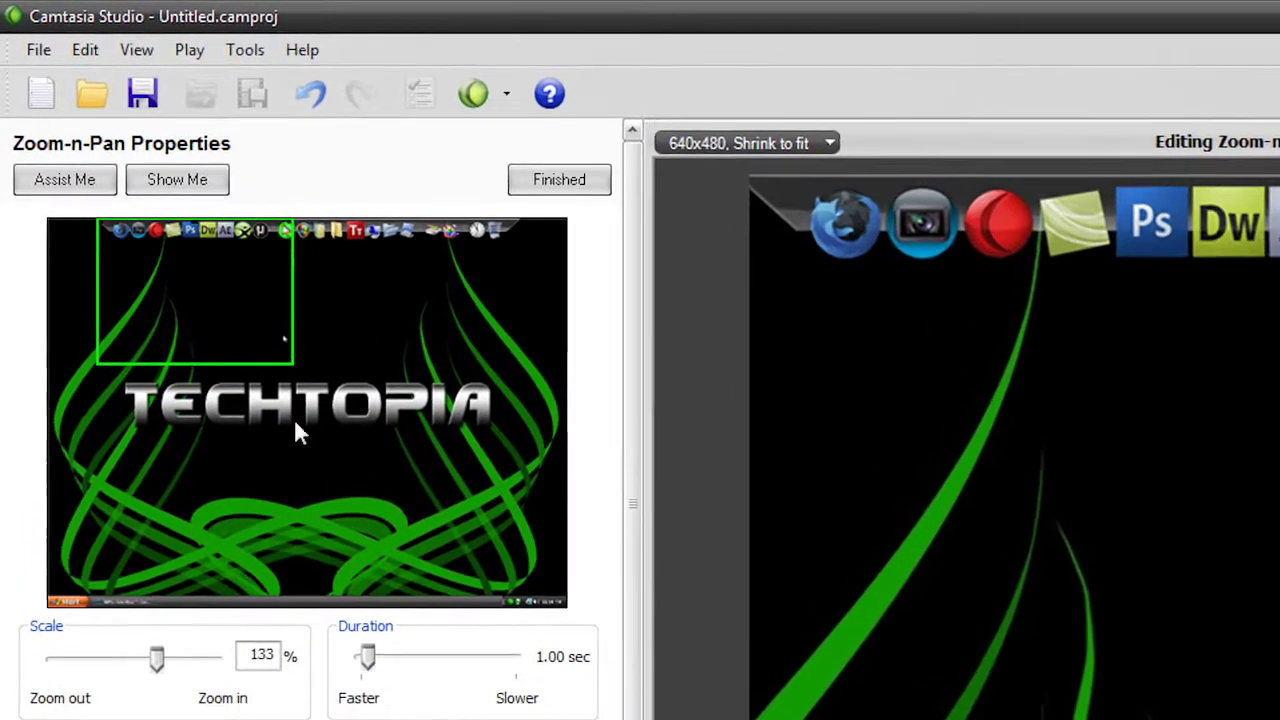
pyautogui.moveTo(250, 299); pyautogui.dragTo(209, 282)
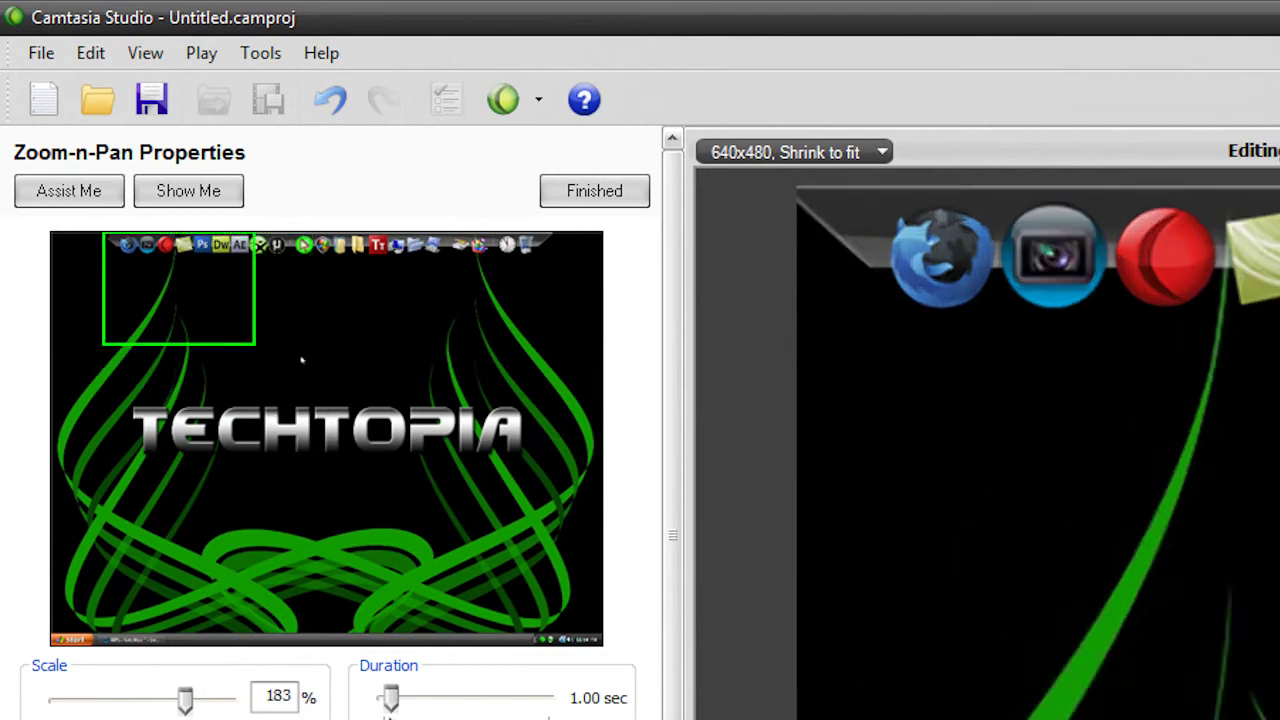
pyautogui.moveTo(391, 700); pyautogui.dragTo(442, 700)
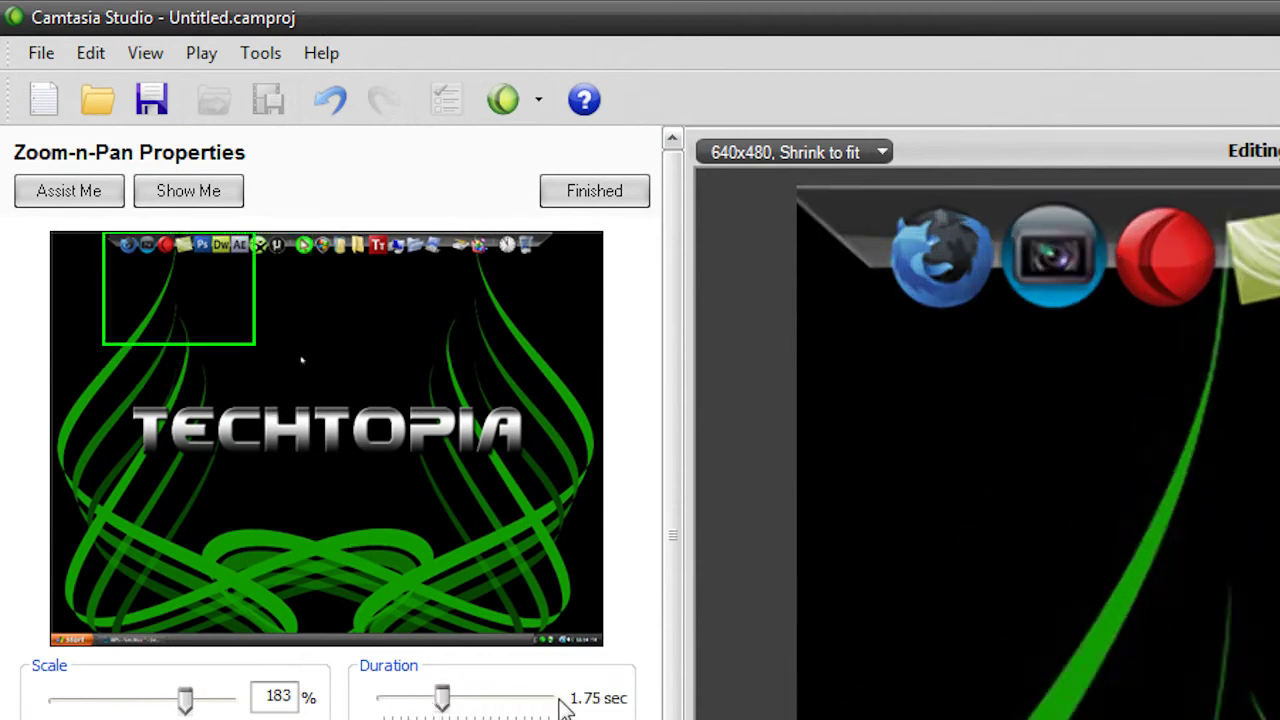
pyautogui.moveTo(458, 706); pyautogui.dragTo(40, 710)
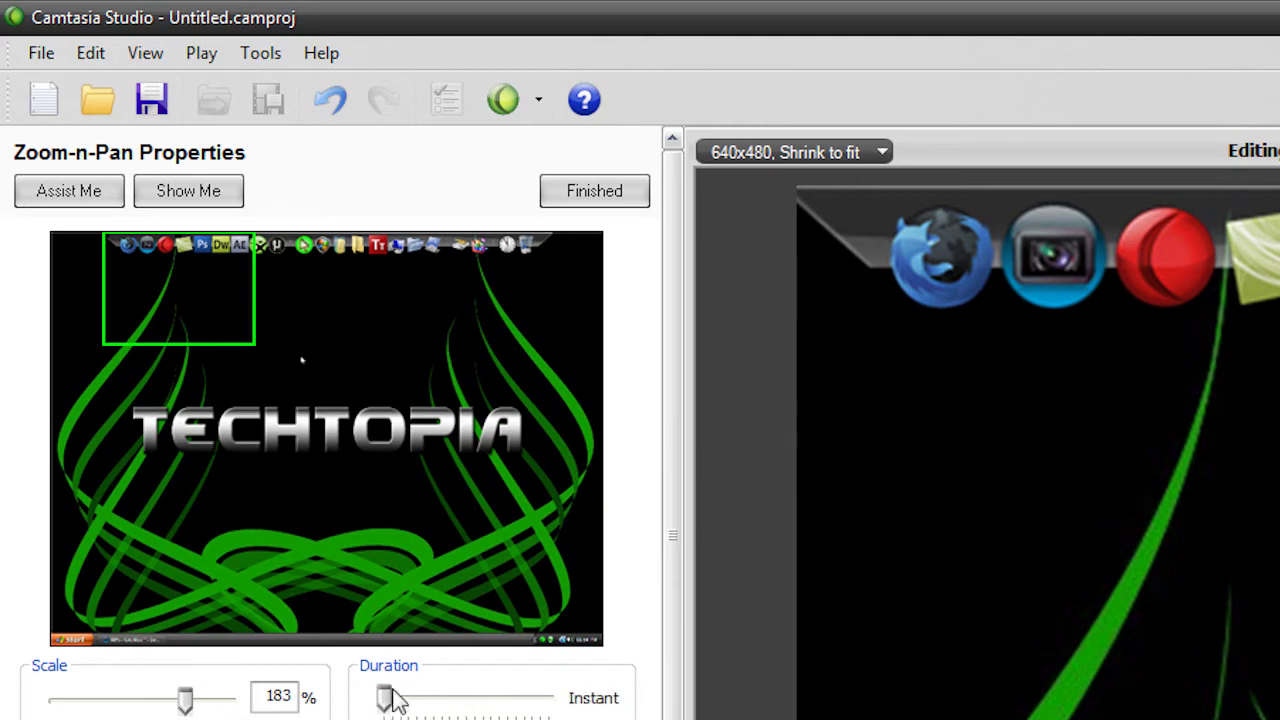
pyautogui.moveTo(384, 700)
pyautogui.mouseDown()
pyautogui.moveTo(442, 700)
pyautogui.moveTo(402, 706)
pyautogui.mouseUp()
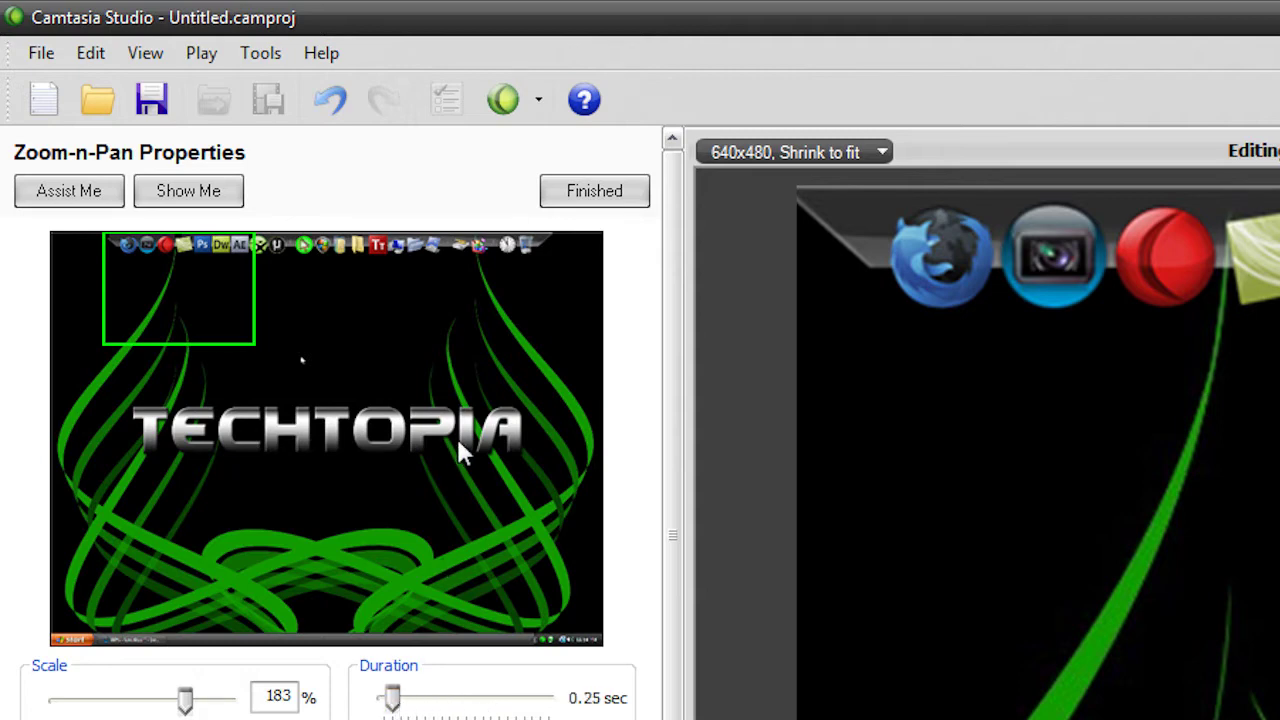
pyautogui.click(571, 191)
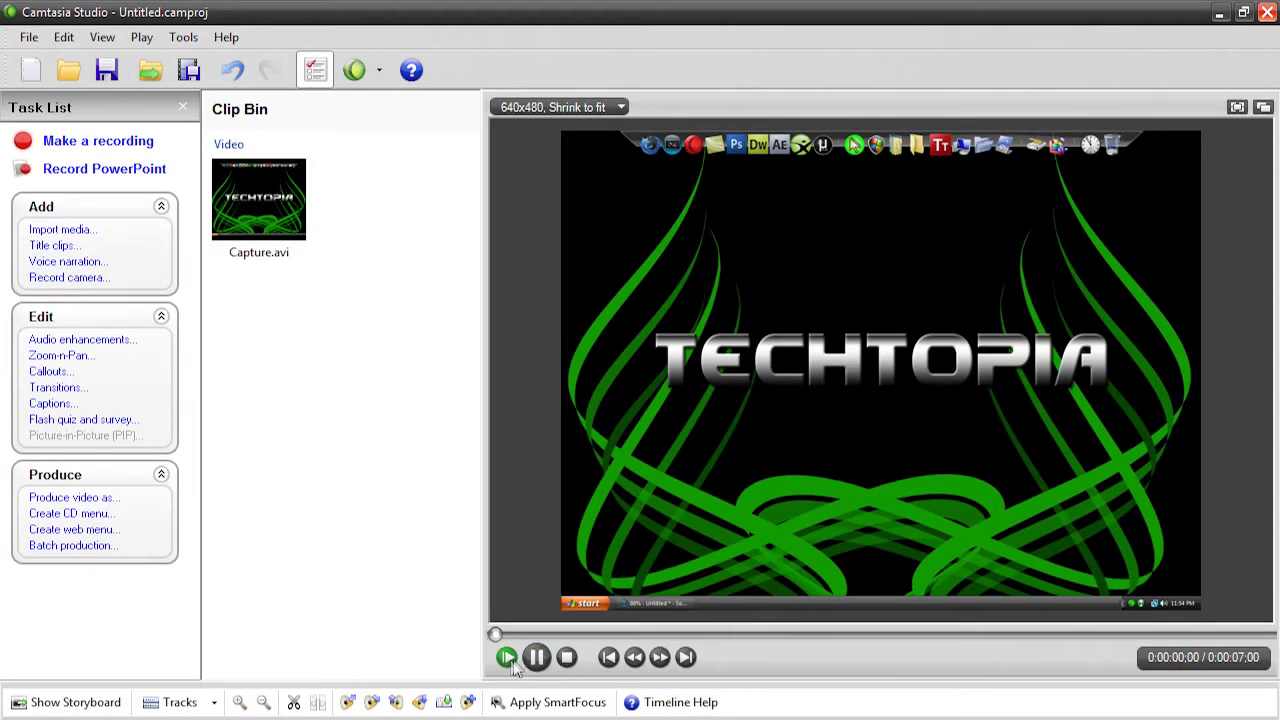
# Step: Review the zoom in playback, then delete the Zoom 1 keyframe and close Zoom-n-Pan
pyautogui.click(508, 658)
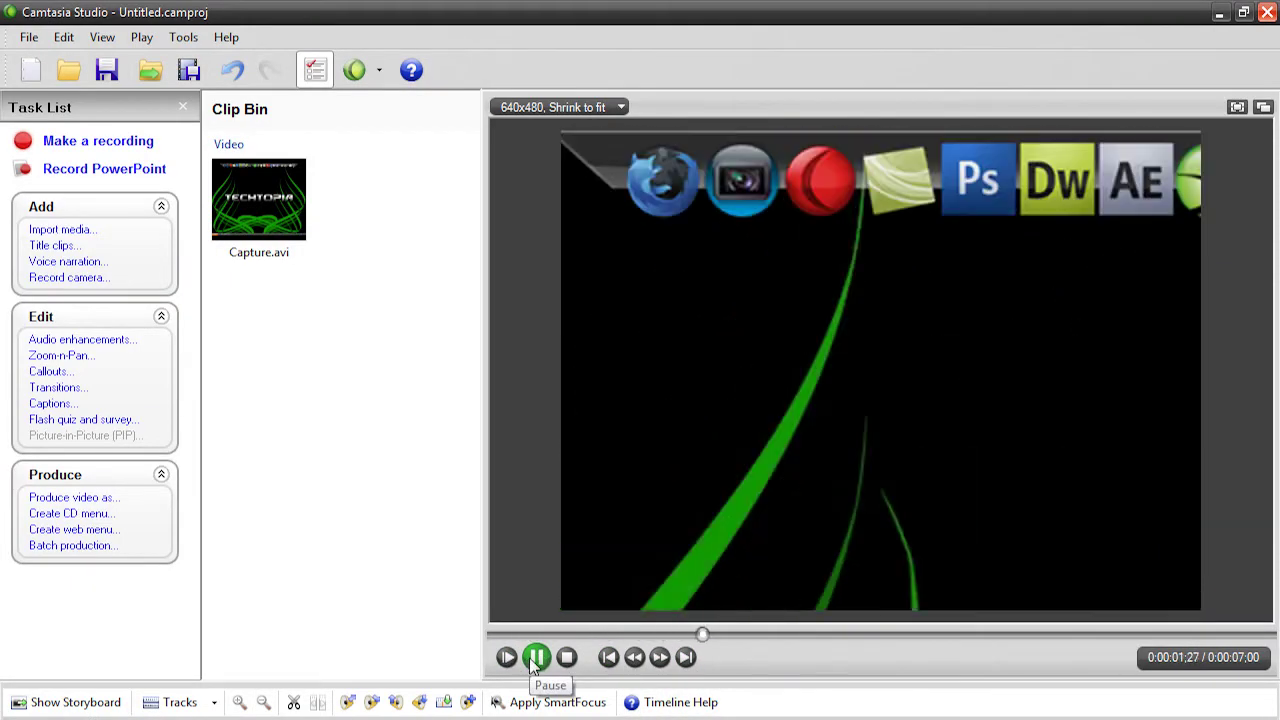
pyautogui.click(536, 658)
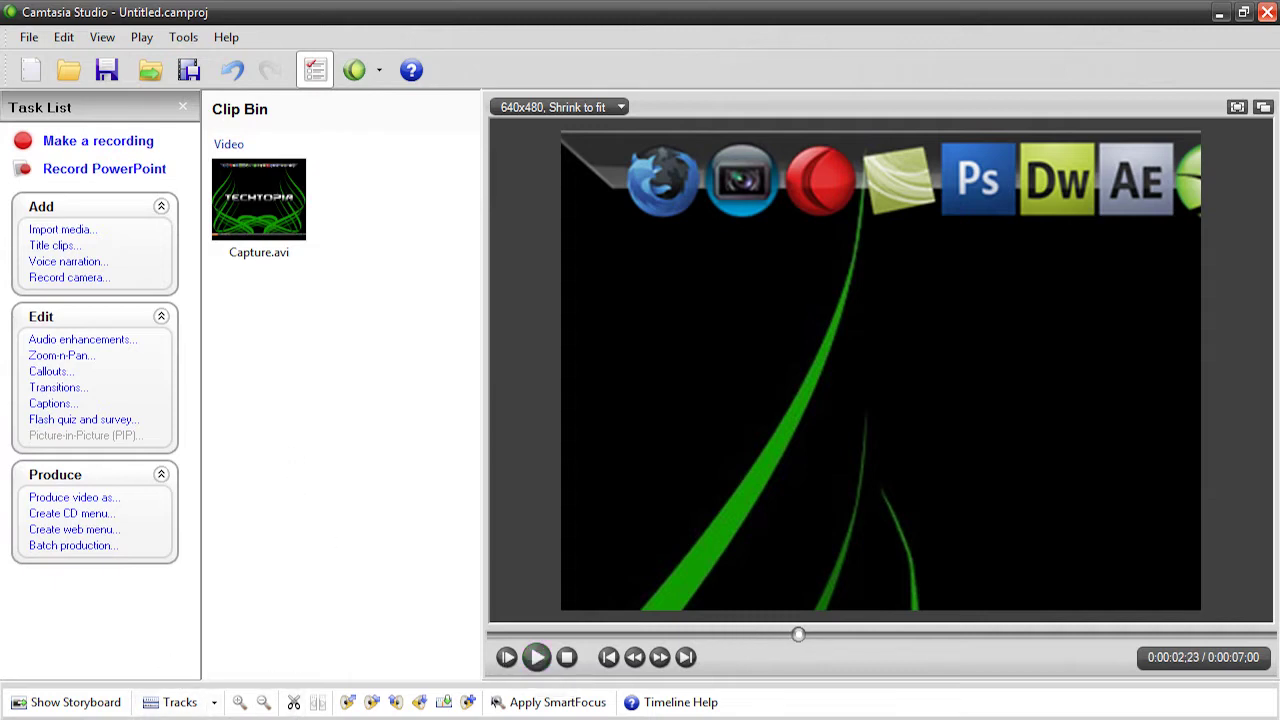
pyautogui.click(50, 356)
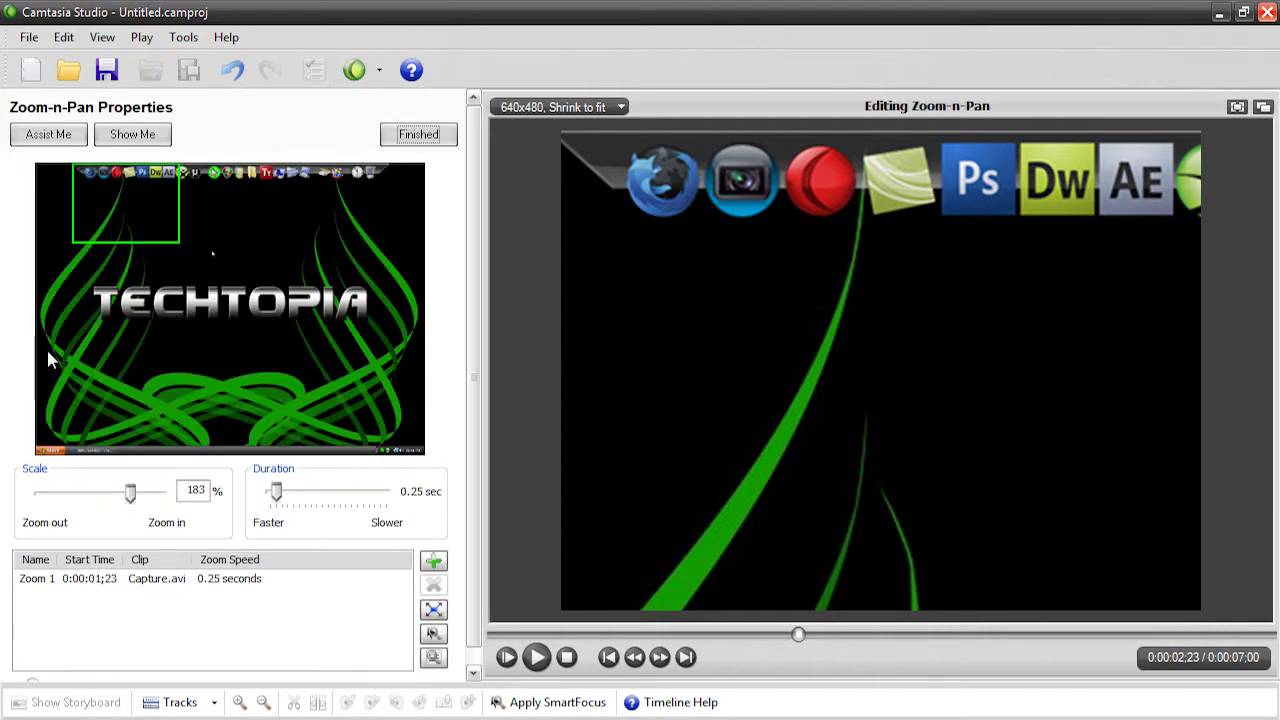
pyautogui.click(206, 580)
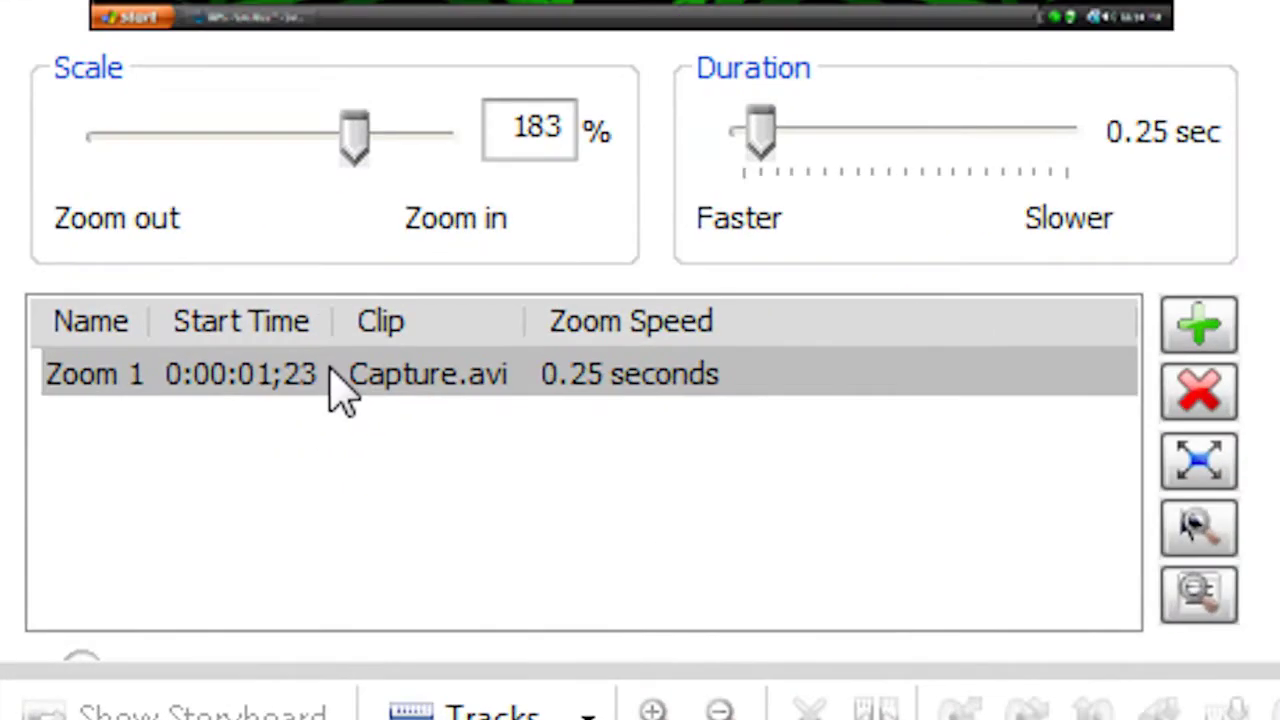
pyautogui.click(338, 385)
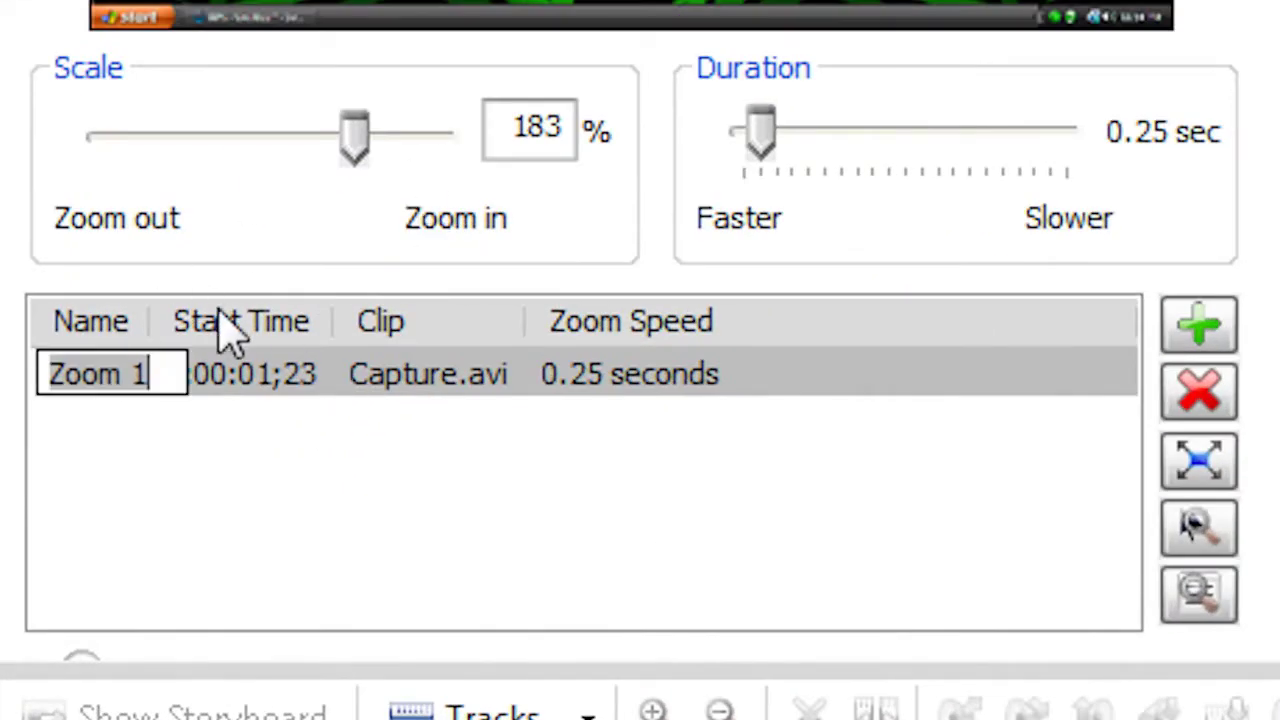
pyautogui.click(355, 415)
pyautogui.click(344, 390)
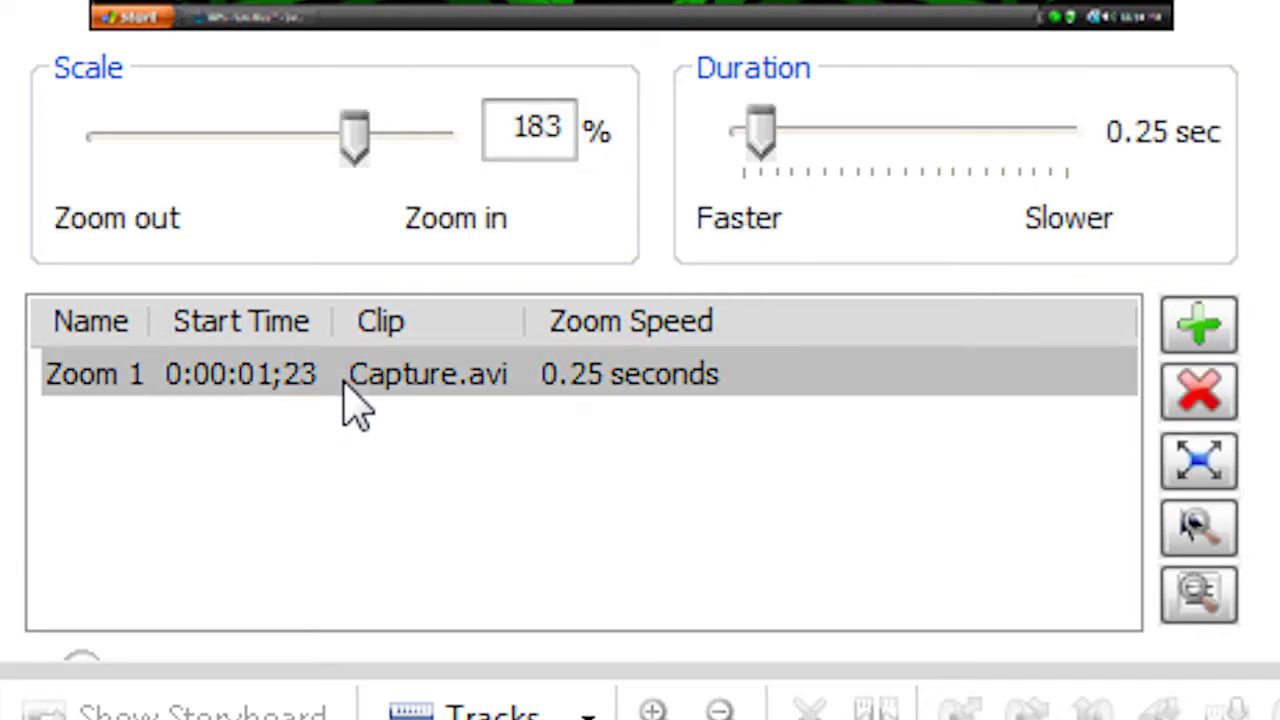
pyautogui.click(1200, 395)
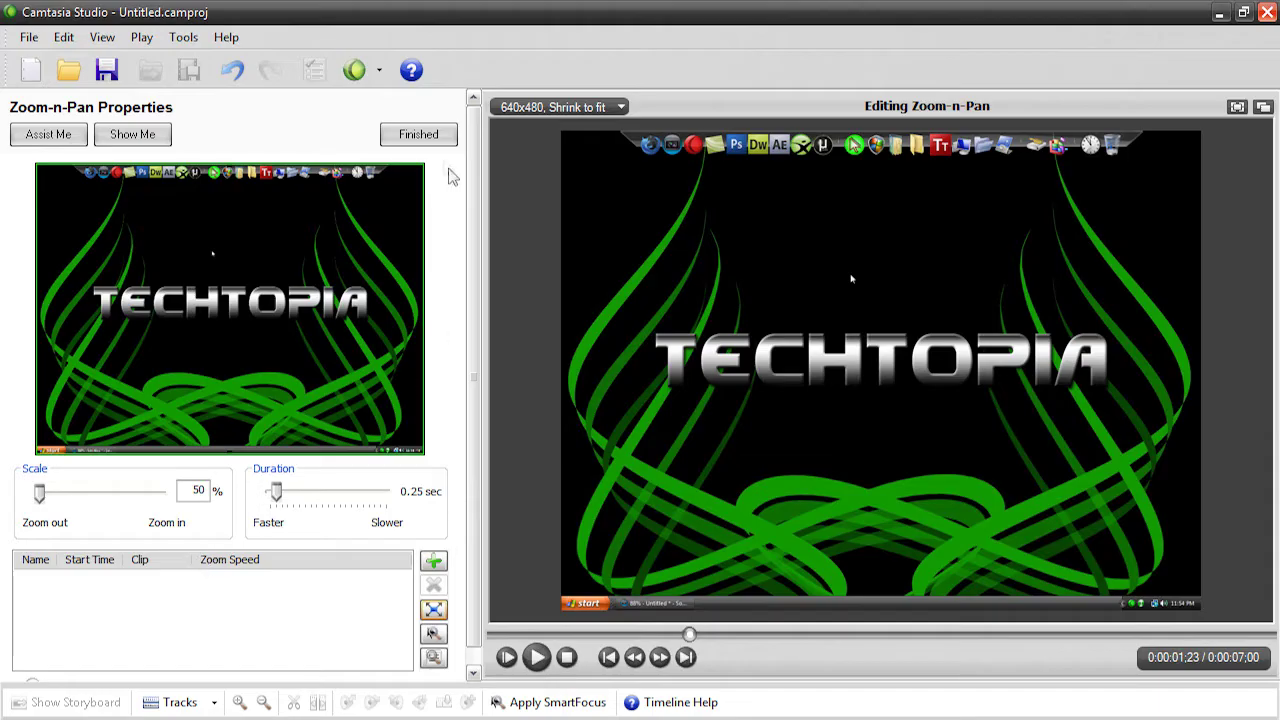
pyautogui.click(425, 134)
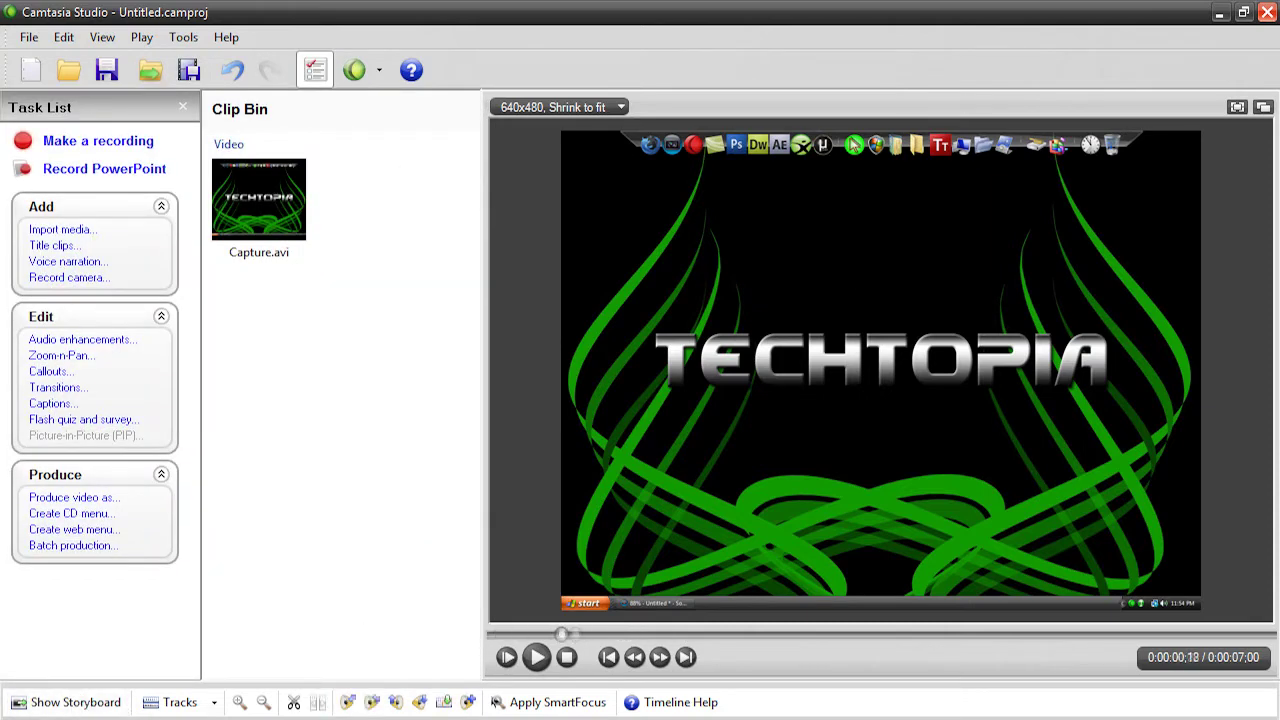
# Step: Frame a new 0.75-second zoom at 0:00:00;28 on the top-left camera icon at 1142%
pyautogui.click(80, 360)
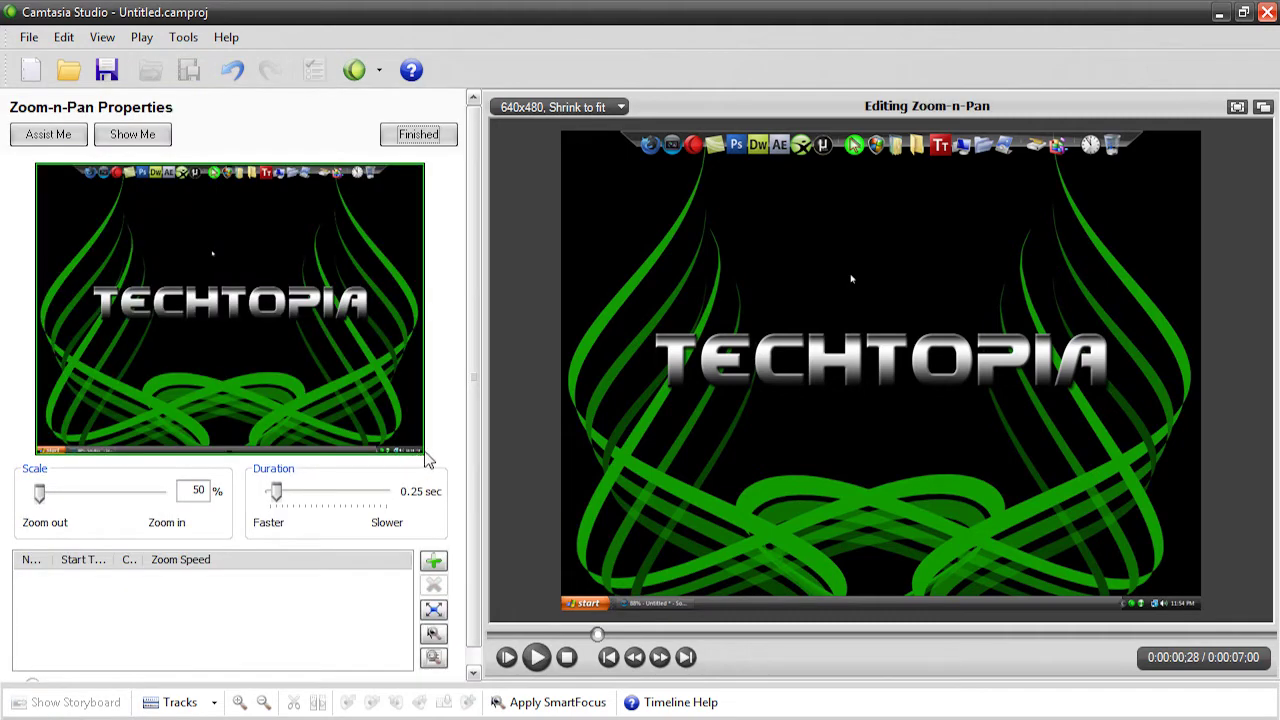
pyautogui.moveTo(419, 449)
pyautogui.mouseDown()
pyautogui.moveTo(60, 178)
pyautogui.moveTo(106, 172)
pyautogui.mouseUp()
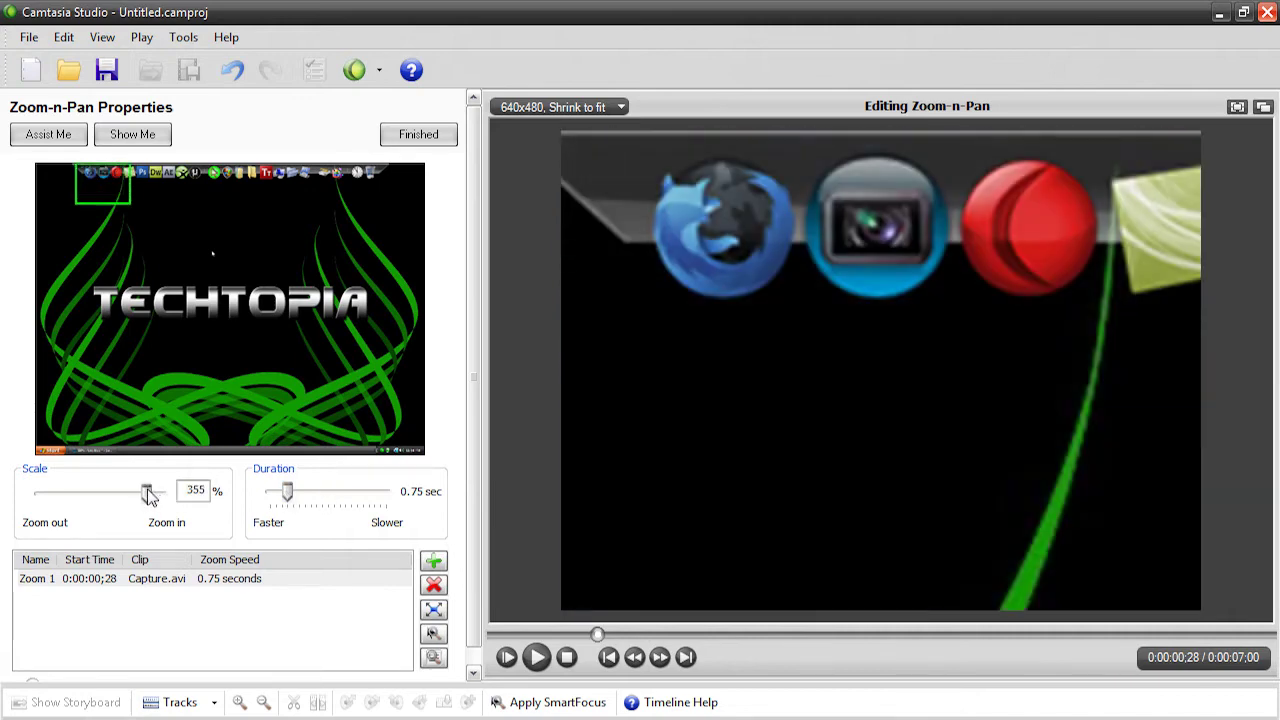
pyautogui.moveTo(157, 500); pyautogui.dragTo(161, 498)
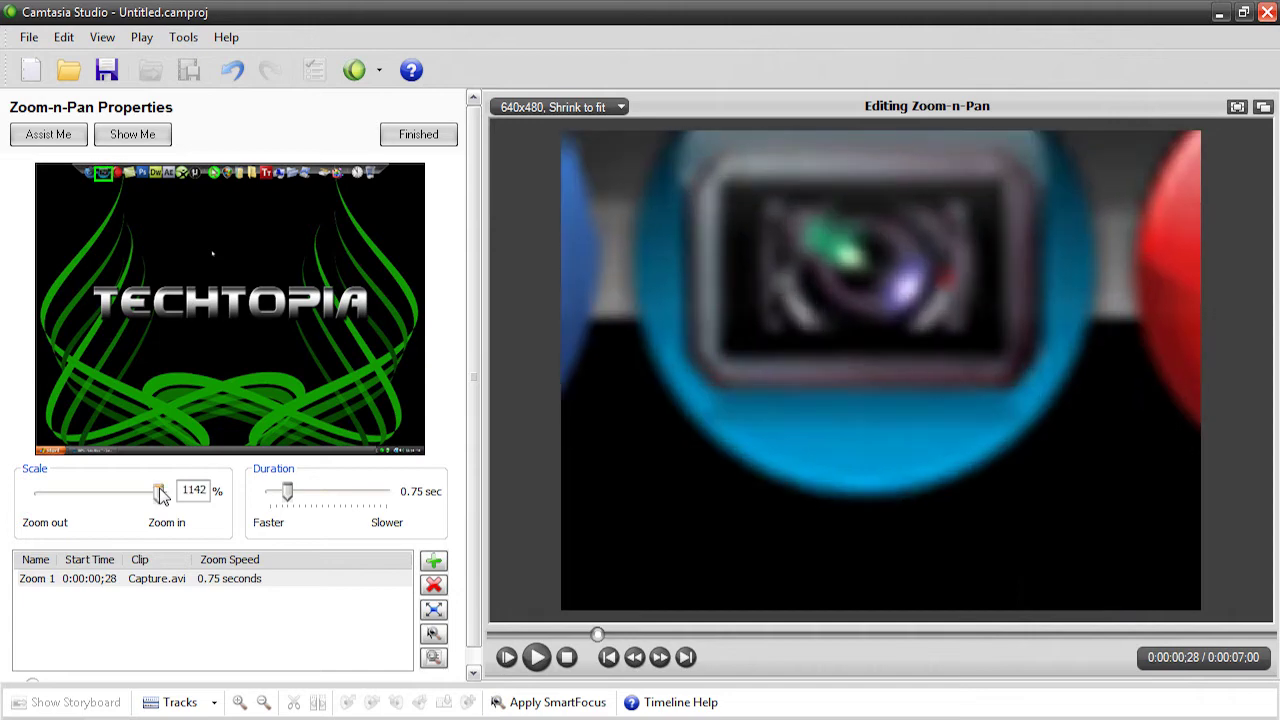
# Step: Finish the zoom and preview it, scrubbing around 0:00:00;28 with the seek bar and arrow keys
pyautogui.click(435, 138)
pyautogui.click(536, 657)
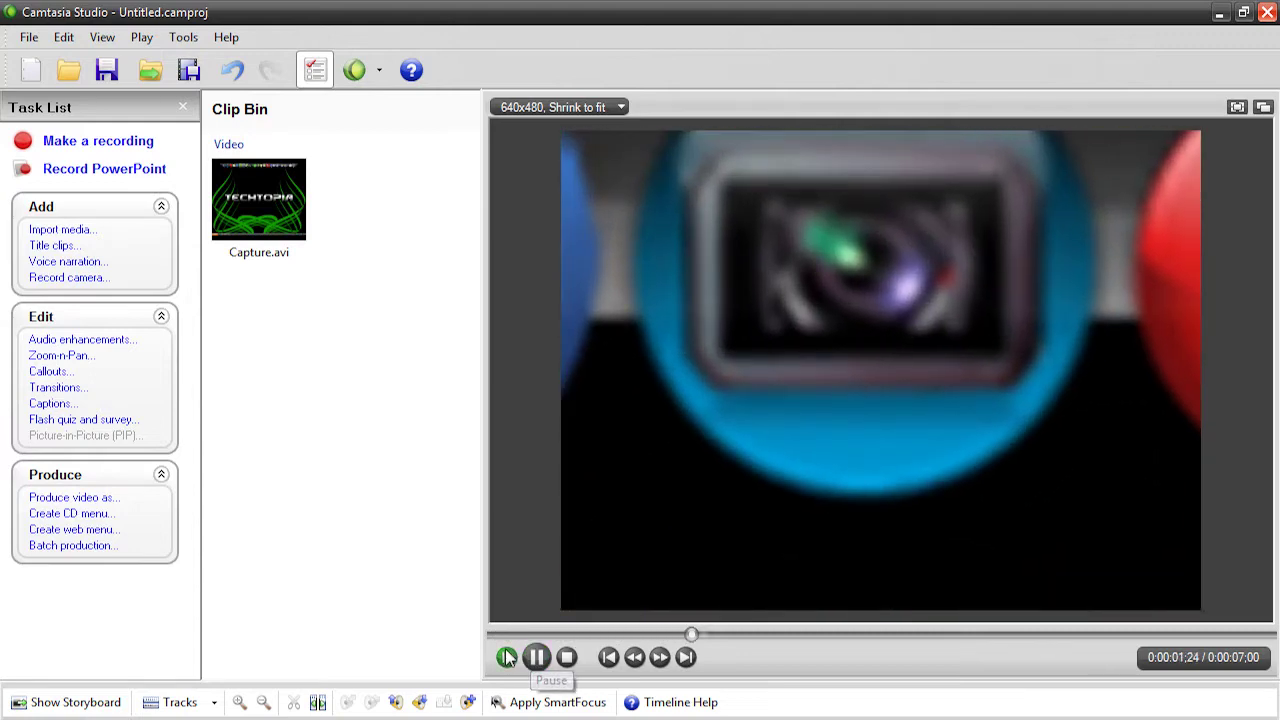
pyautogui.click(507, 657)
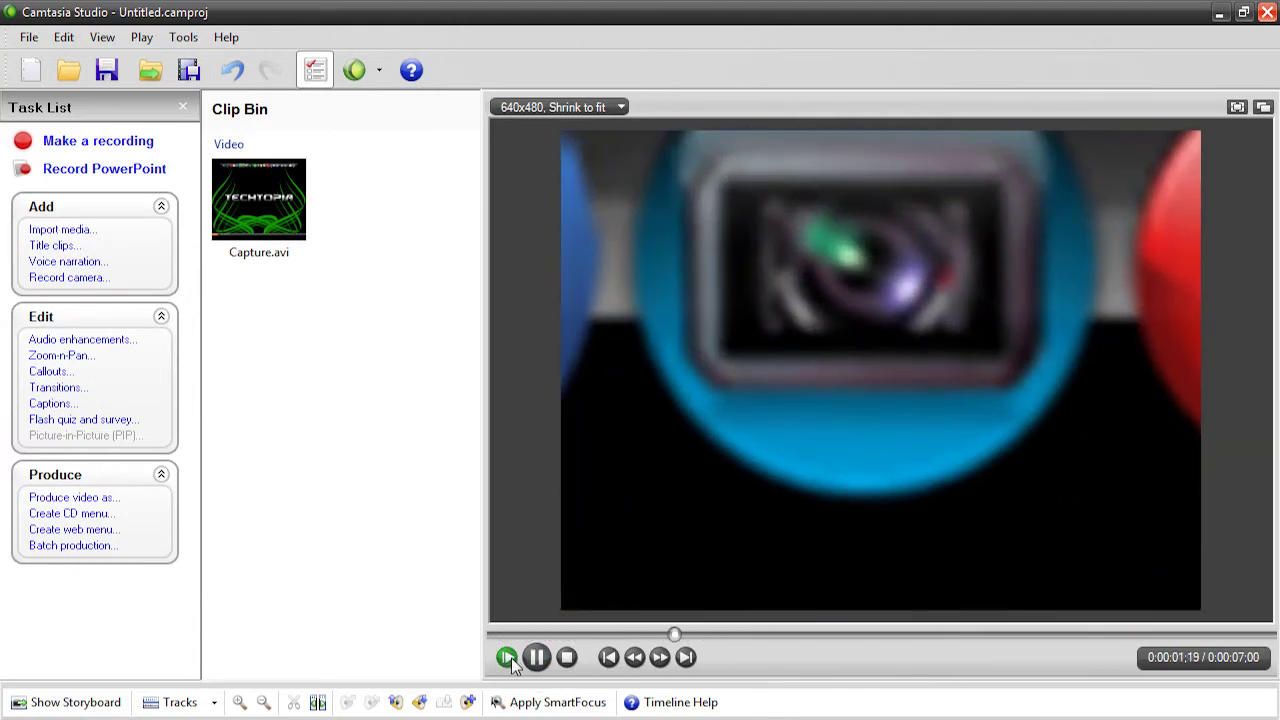
pyautogui.click(609, 658)
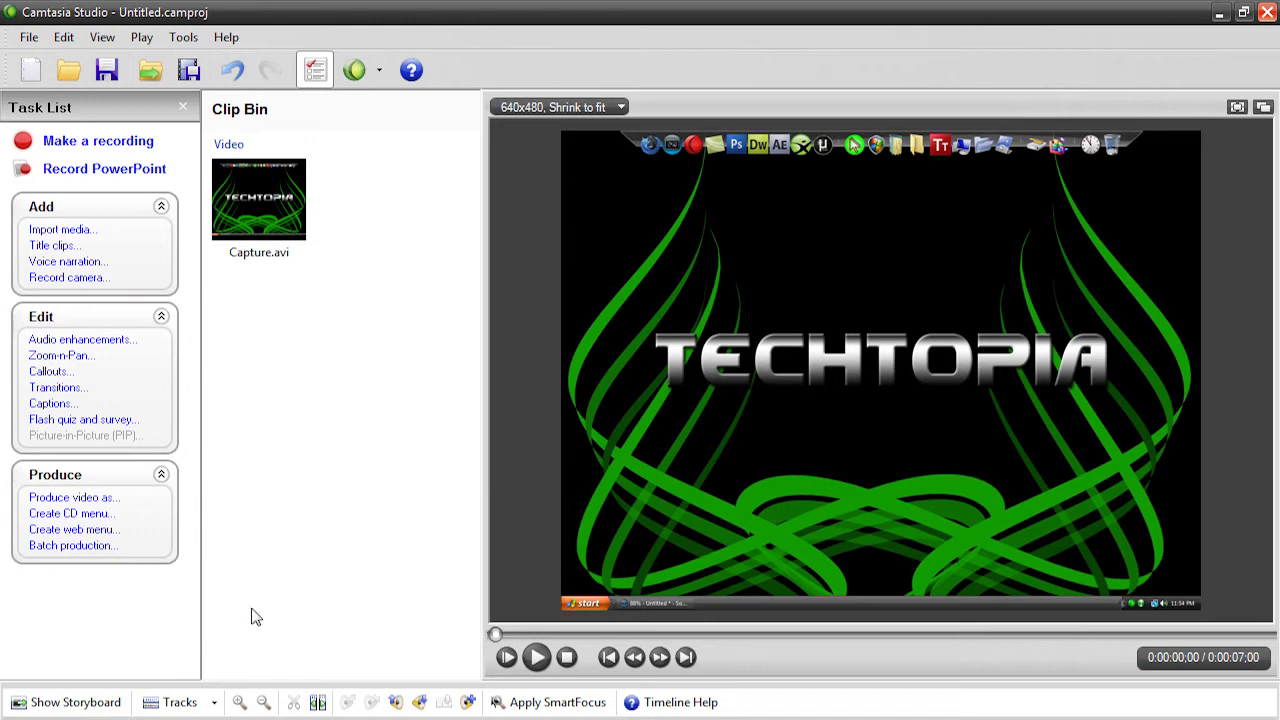
pyautogui.click(597, 634)
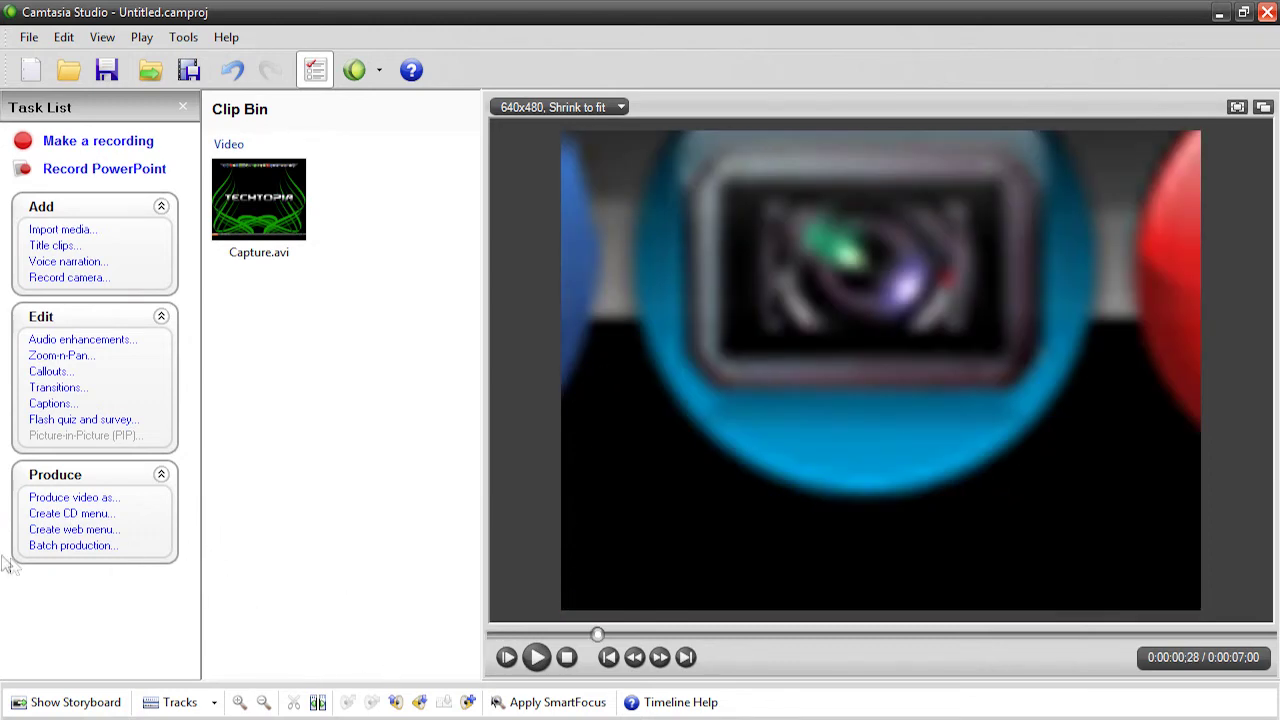
pyautogui.click(608, 657)
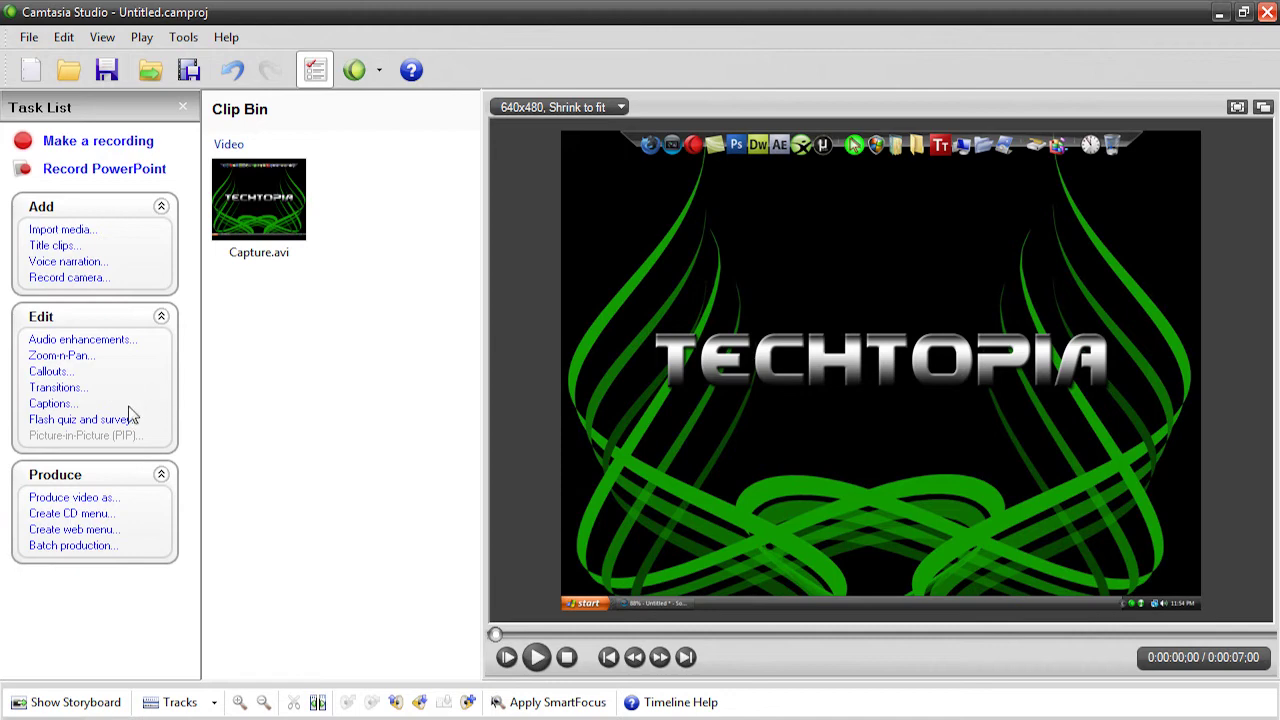
pyautogui.press('Right')
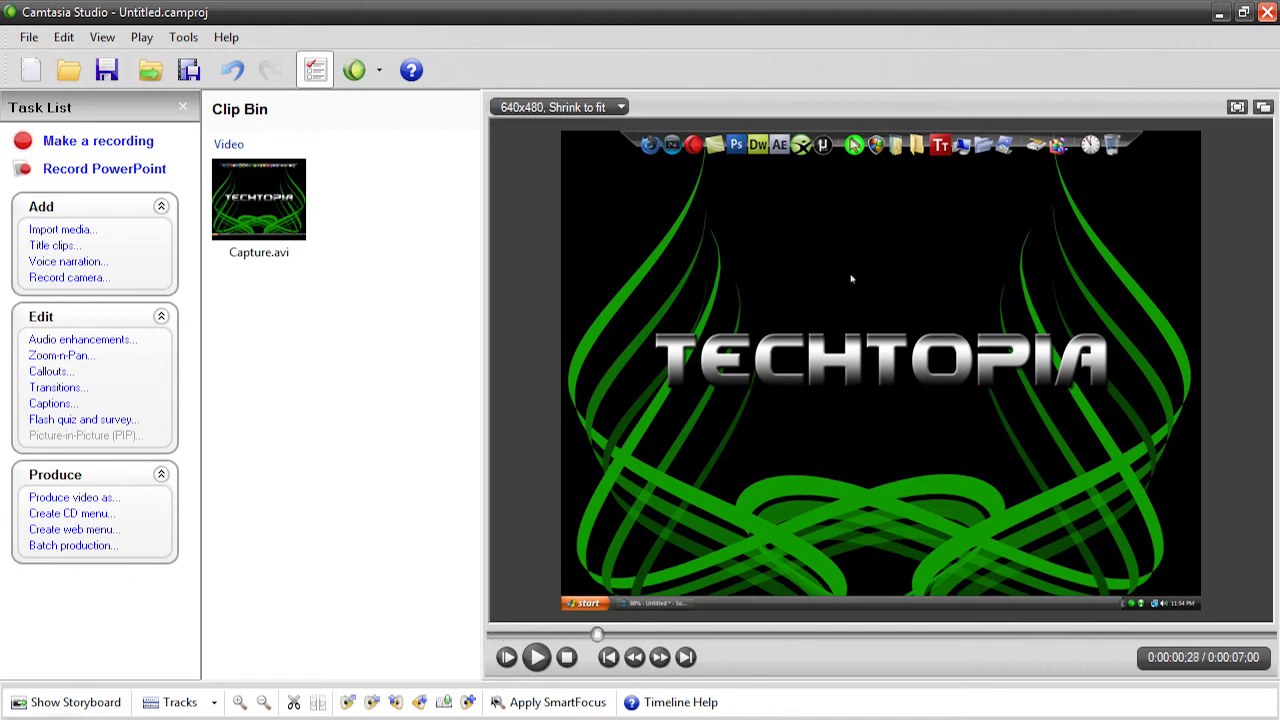
pyautogui.press('Left')
pyautogui.press('Left')
pyautogui.press('Left')
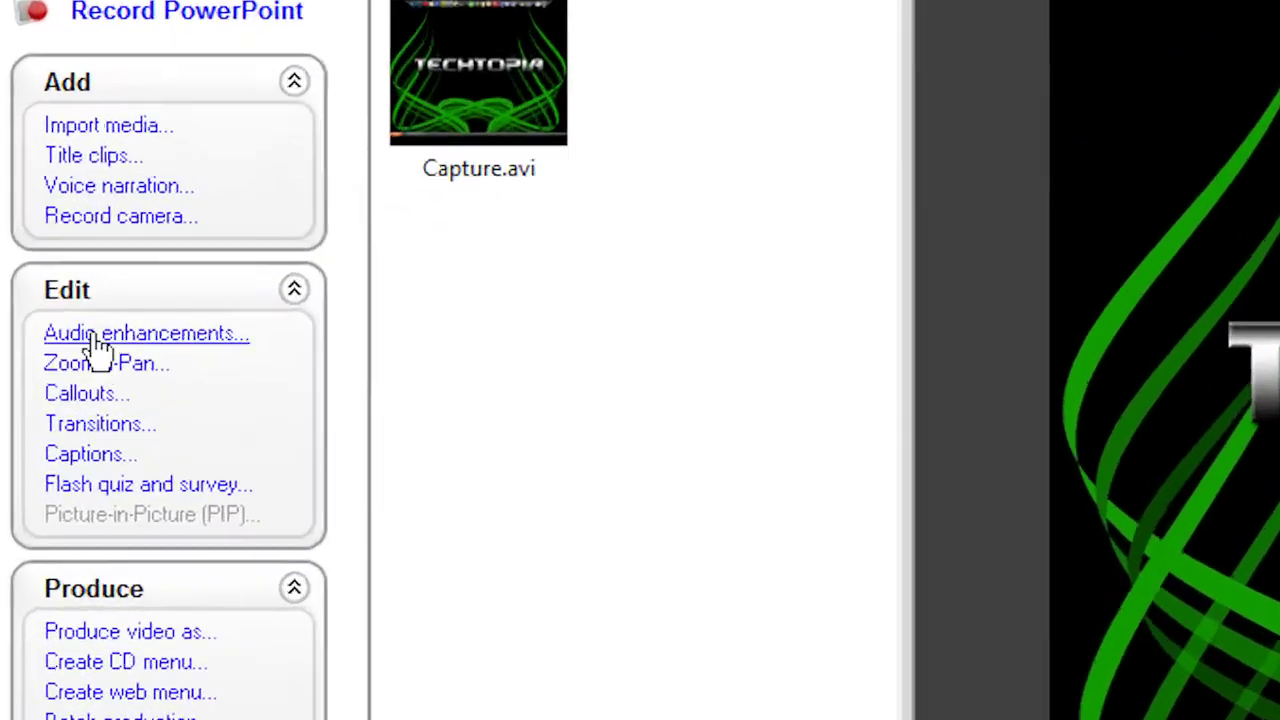
# Step: Add a new Arrow callout rotated to point upward
pyautogui.click(47, 371)
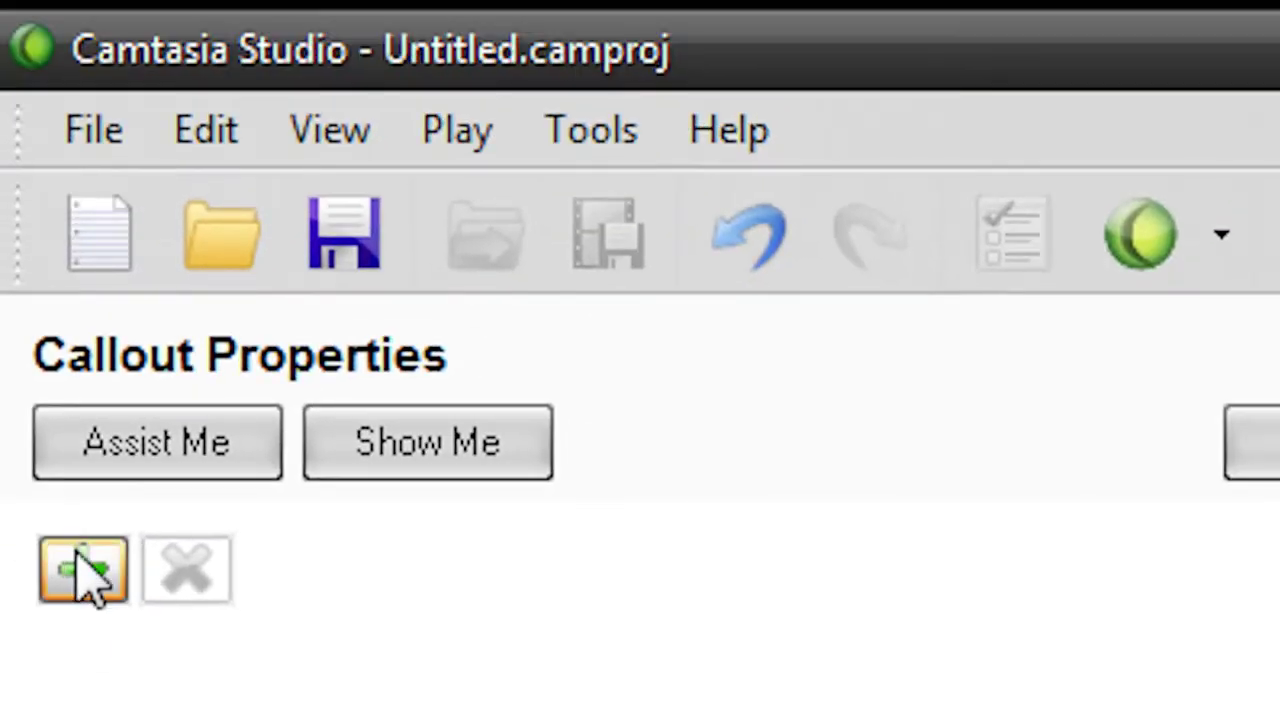
pyautogui.click(88, 588)
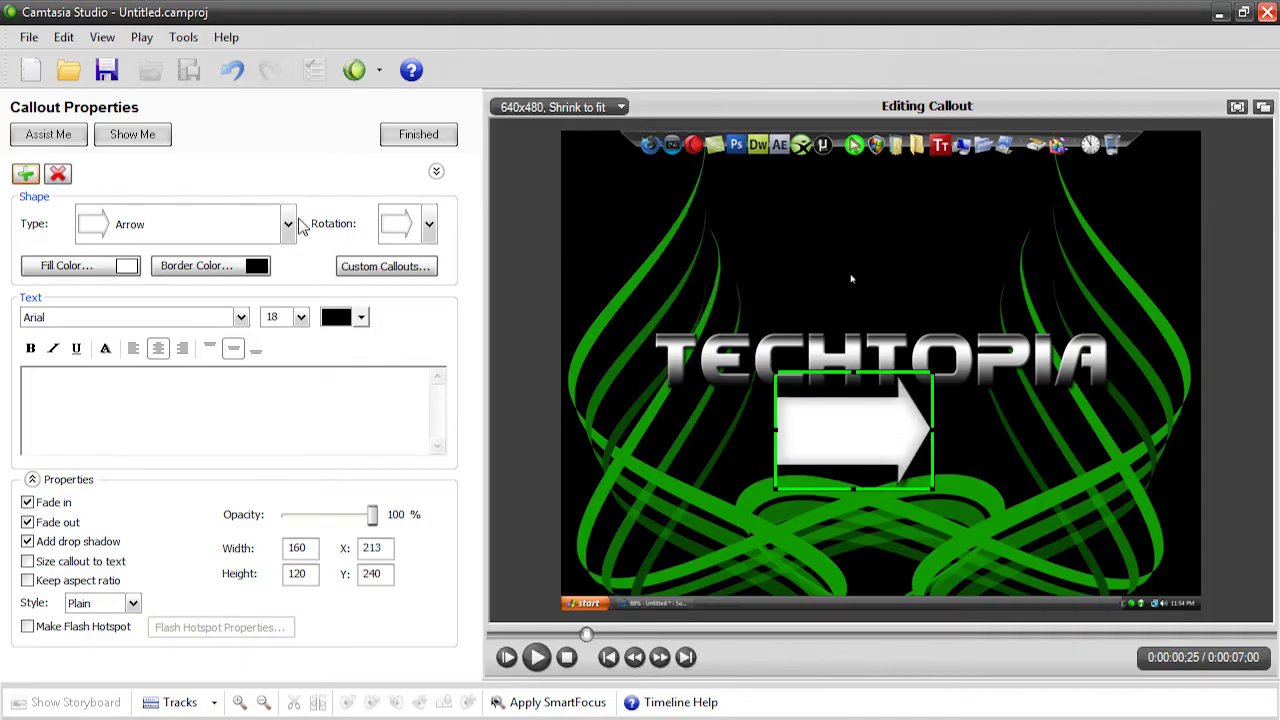
pyautogui.click(288, 224)
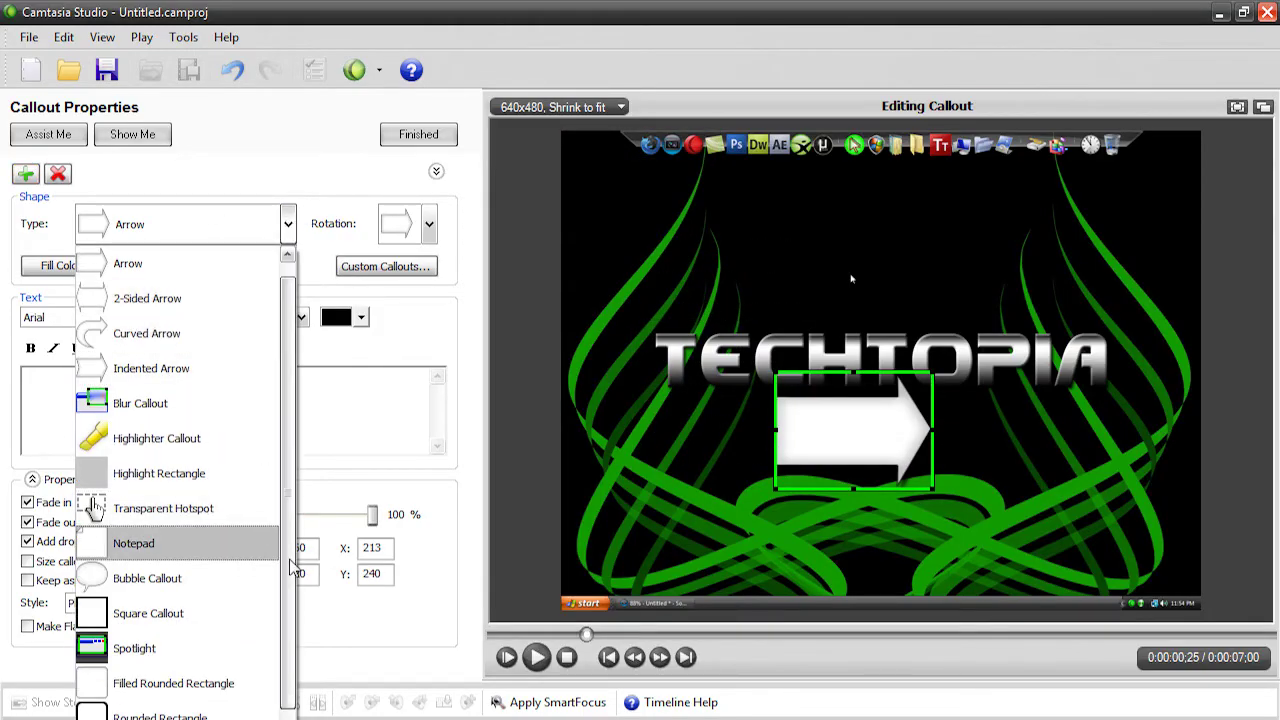
pyautogui.scroll(-1, 295, 594)
pyautogui.scroll(1, 298, 540)
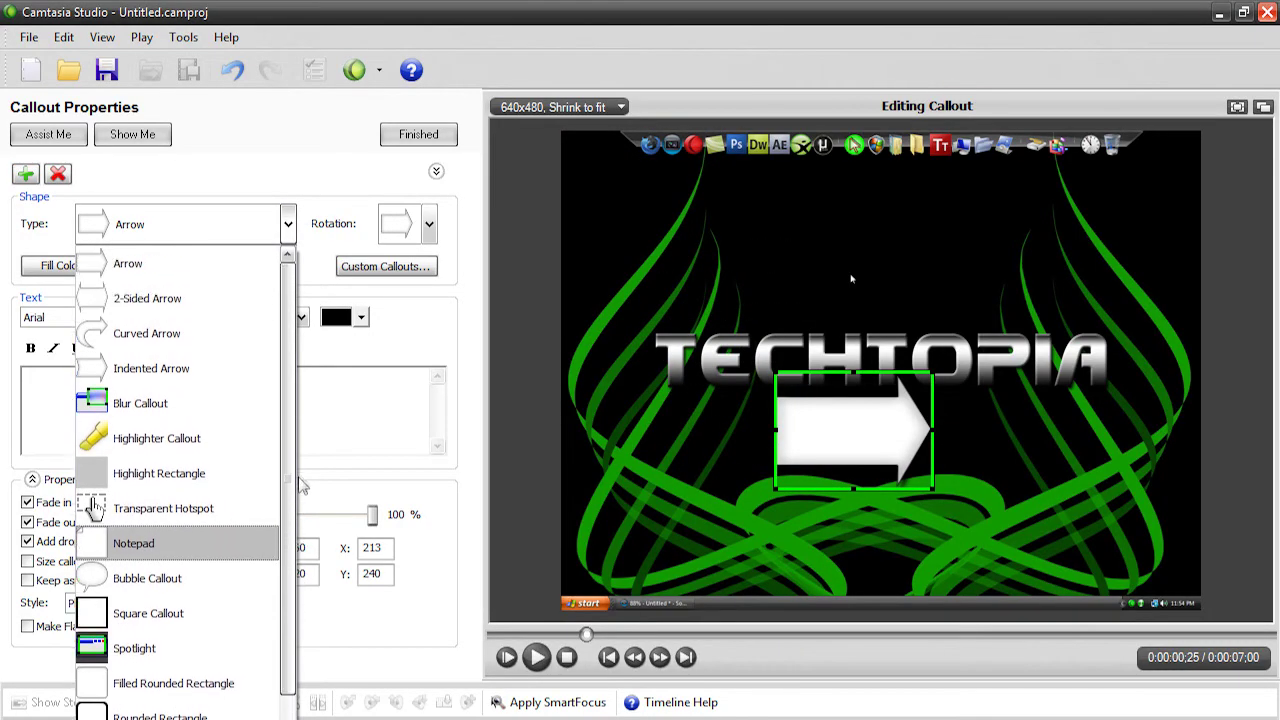
pyautogui.click(160, 261)
pyautogui.click(428, 224)
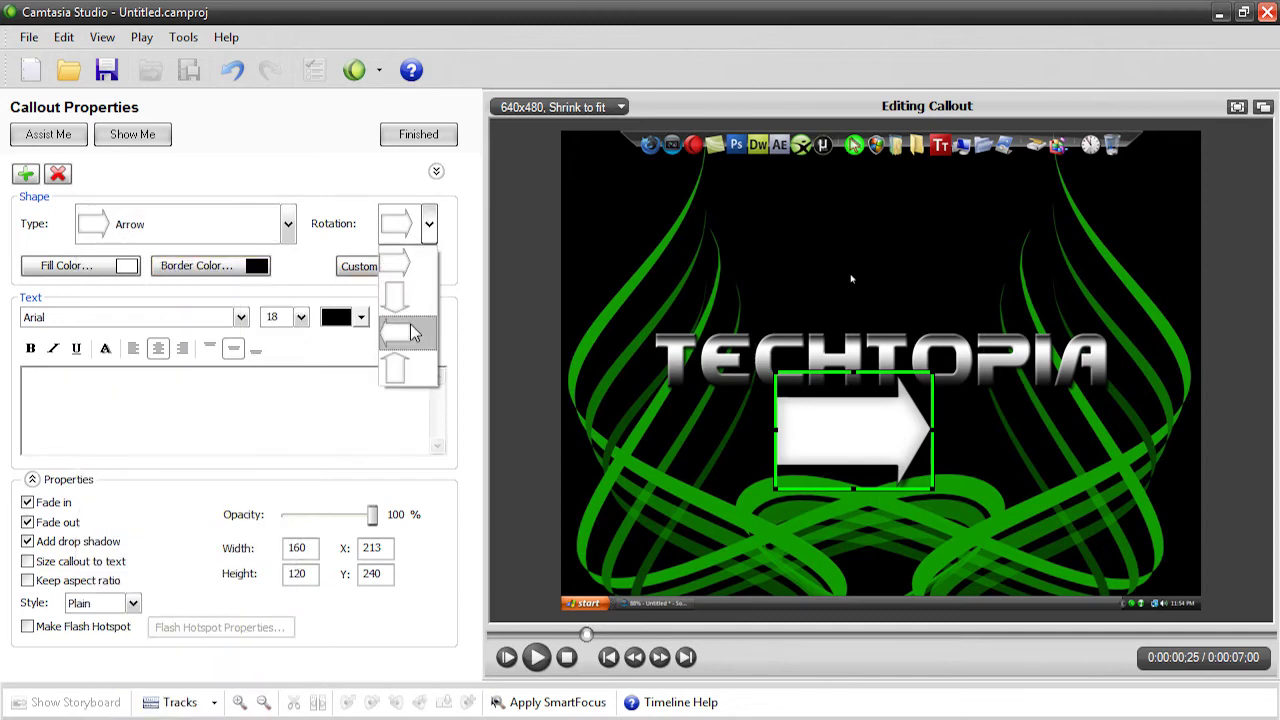
pyautogui.click(402, 370)
# Step: Enlarge the arrow to 192×211 and place it just below the TECHTOPIA title
pyautogui.moveTo(888, 530); pyautogui.dragTo(1005, 599)
pyautogui.moveTo(923, 591); pyautogui.dragTo(887, 587)
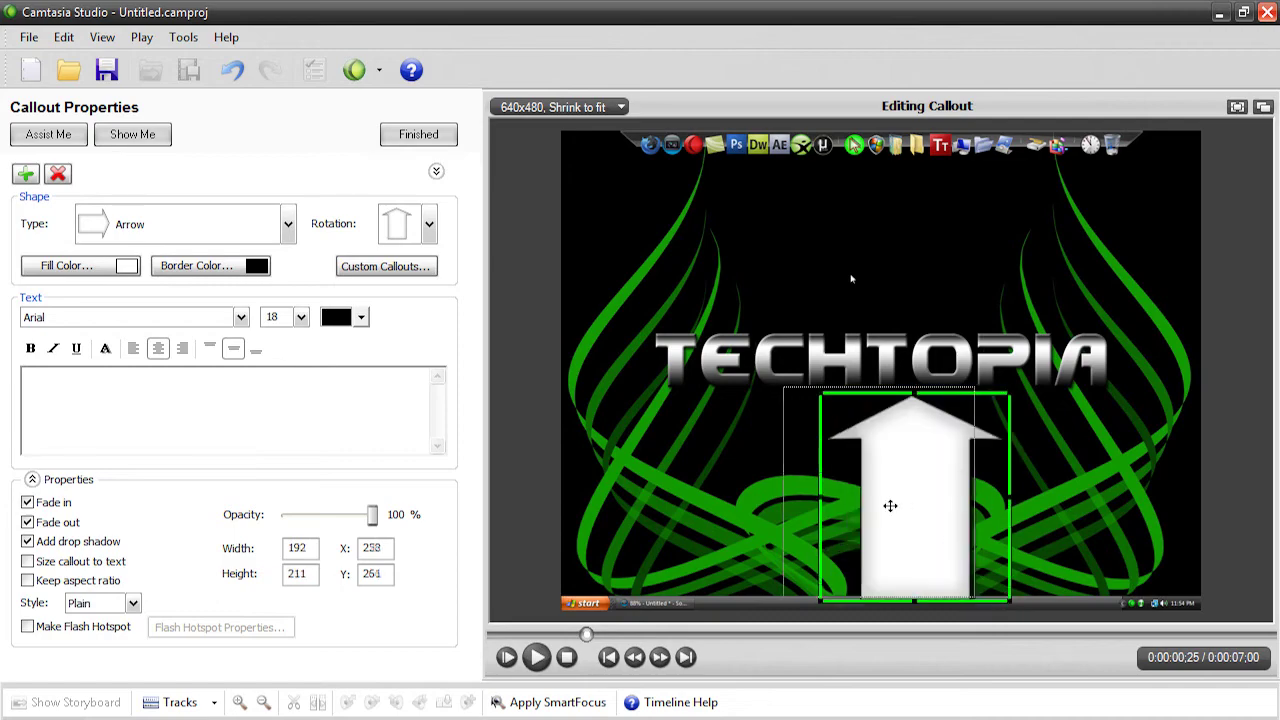
pyautogui.click(241, 317)
pyautogui.moveTo(241, 360); pyautogui.dragTo(272, 700)
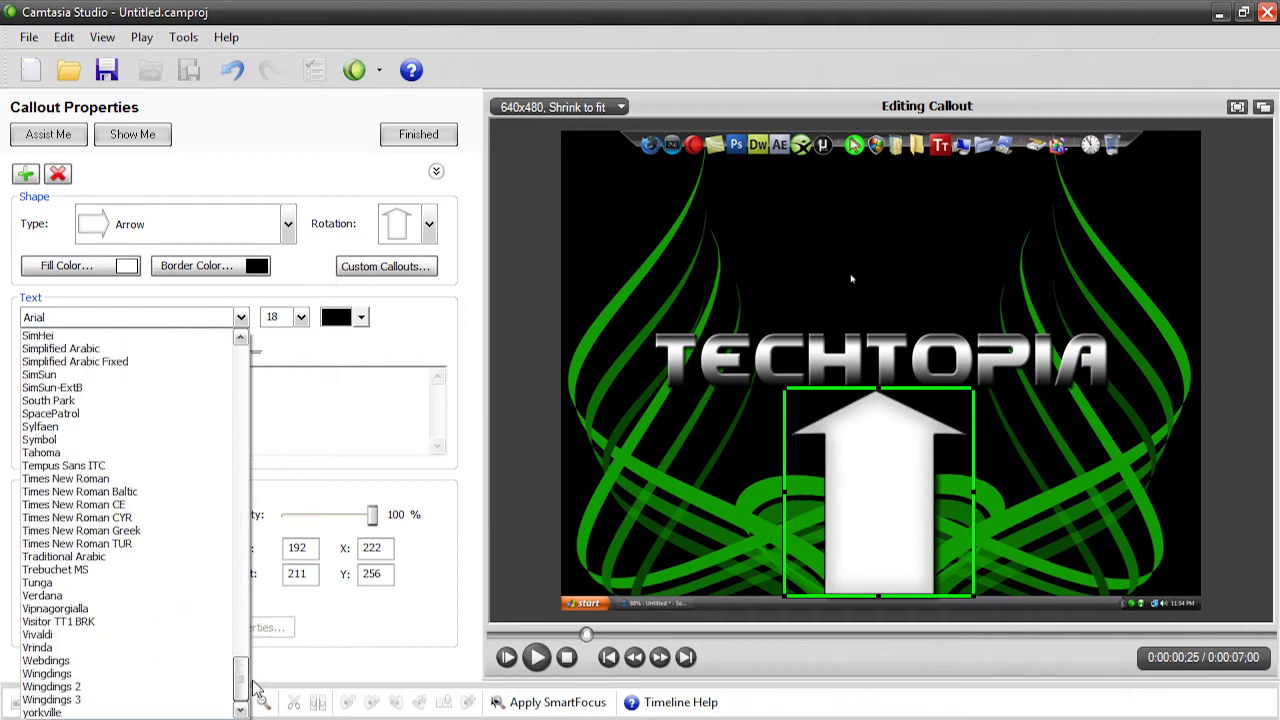
# Step: Enter the callout text IS THE BEST
pyautogui.click(45, 712)
pyautogui.click(131, 408)
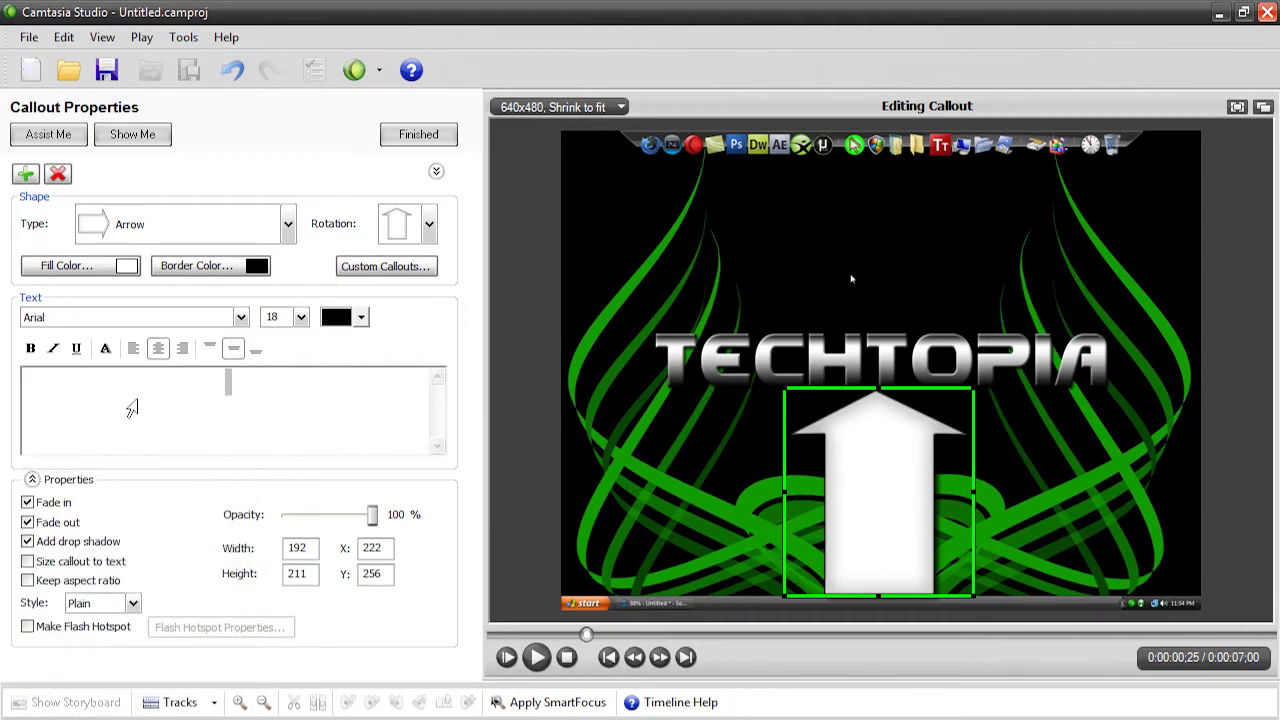
pyautogui.write('IS THE')
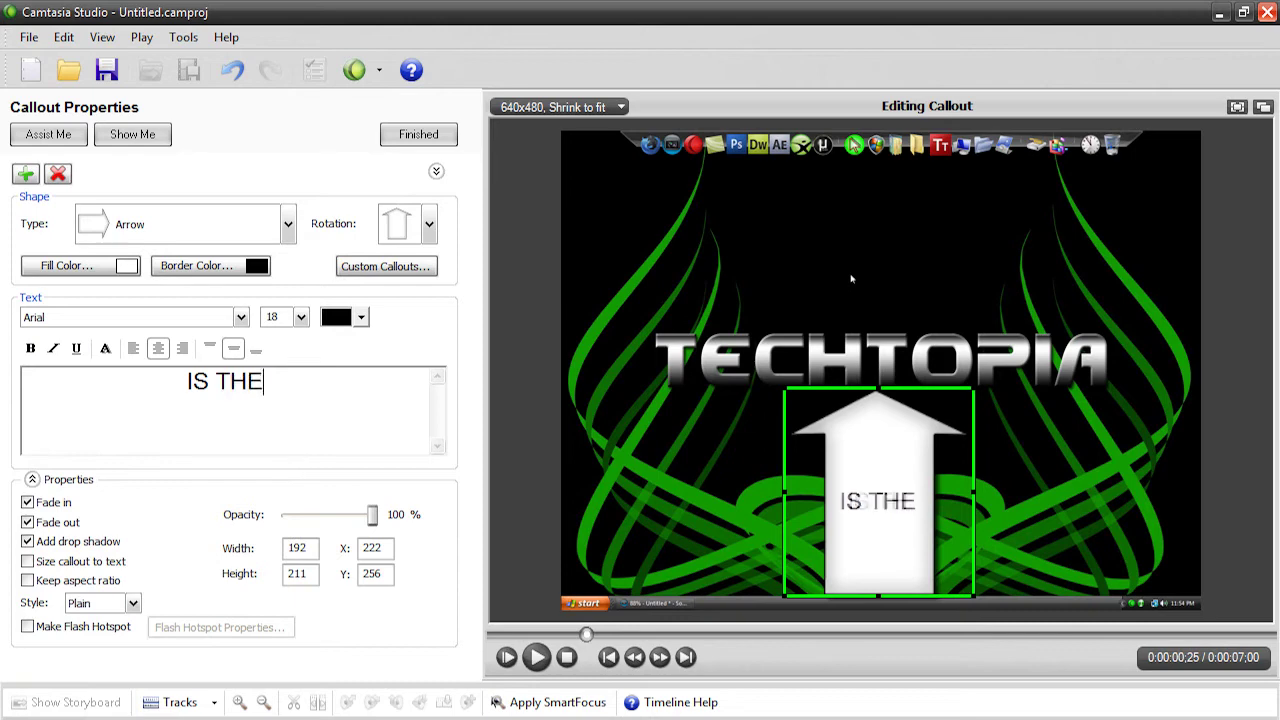
pyautogui.write(' BEST')
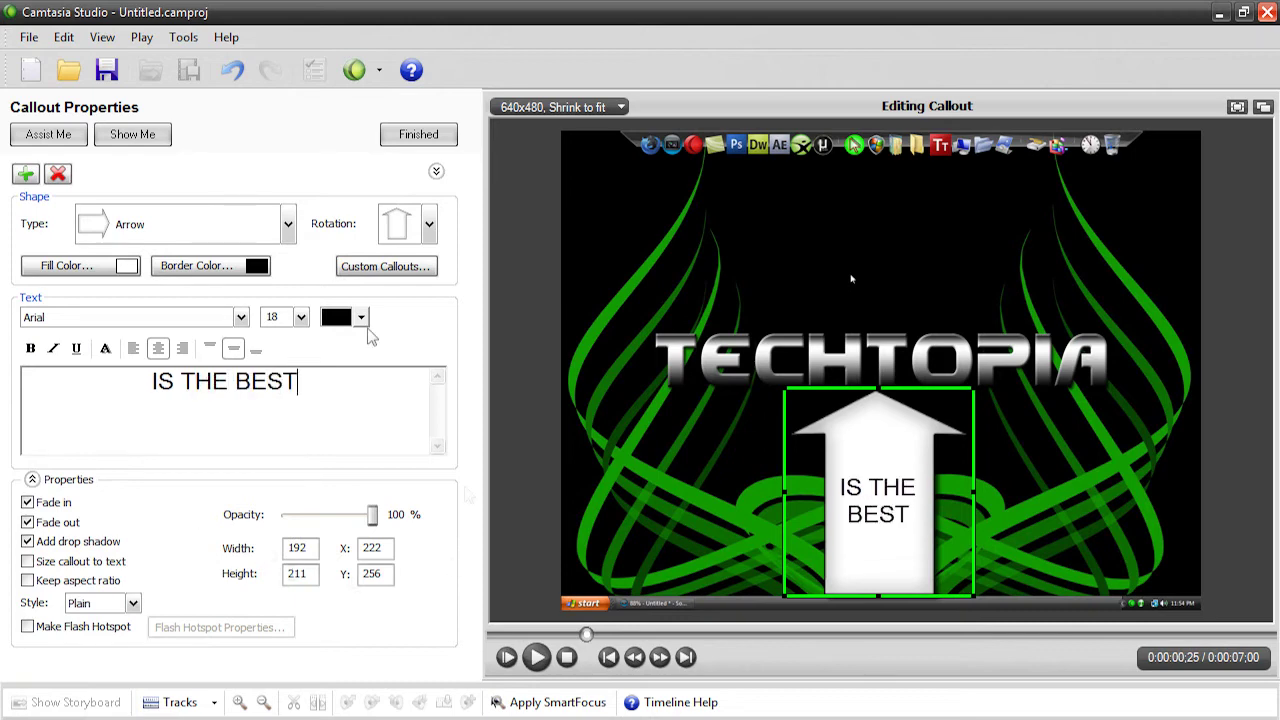
# Step: Give the arrow callout an orange fill, a green border and about 55% opacity
pyautogui.click(128, 272)
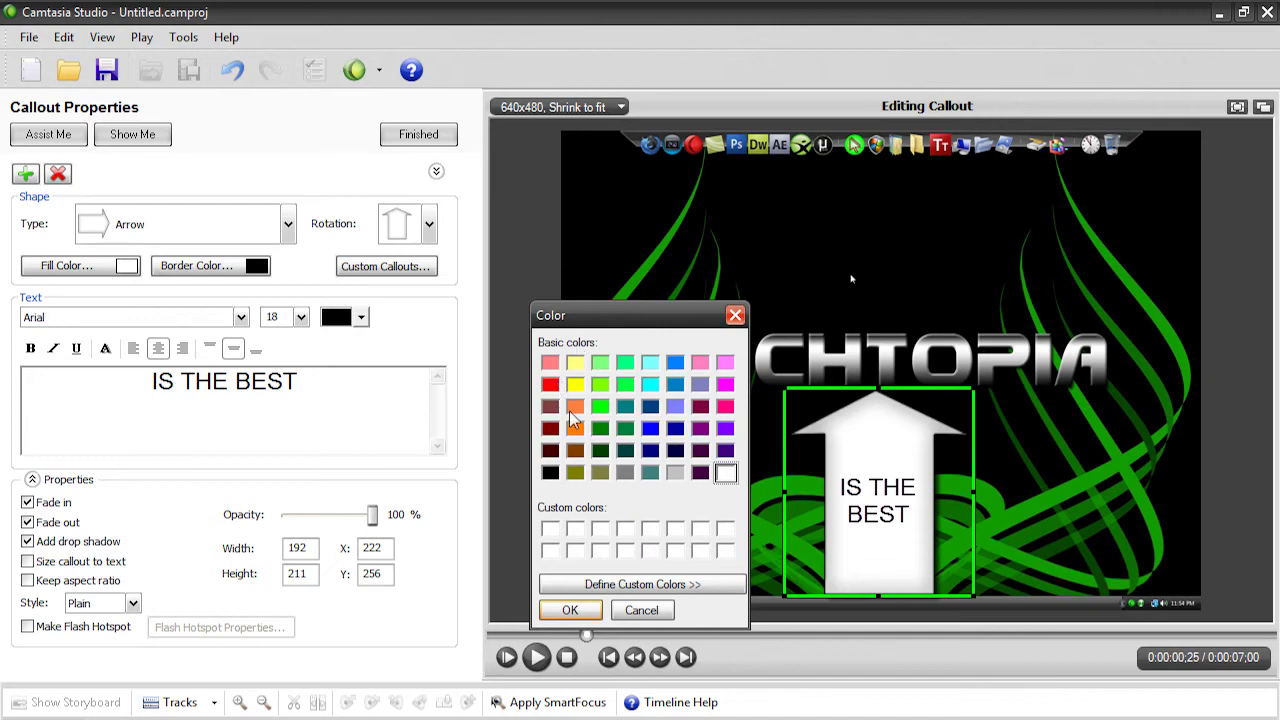
pyautogui.click(573, 407)
pyautogui.click(558, 609)
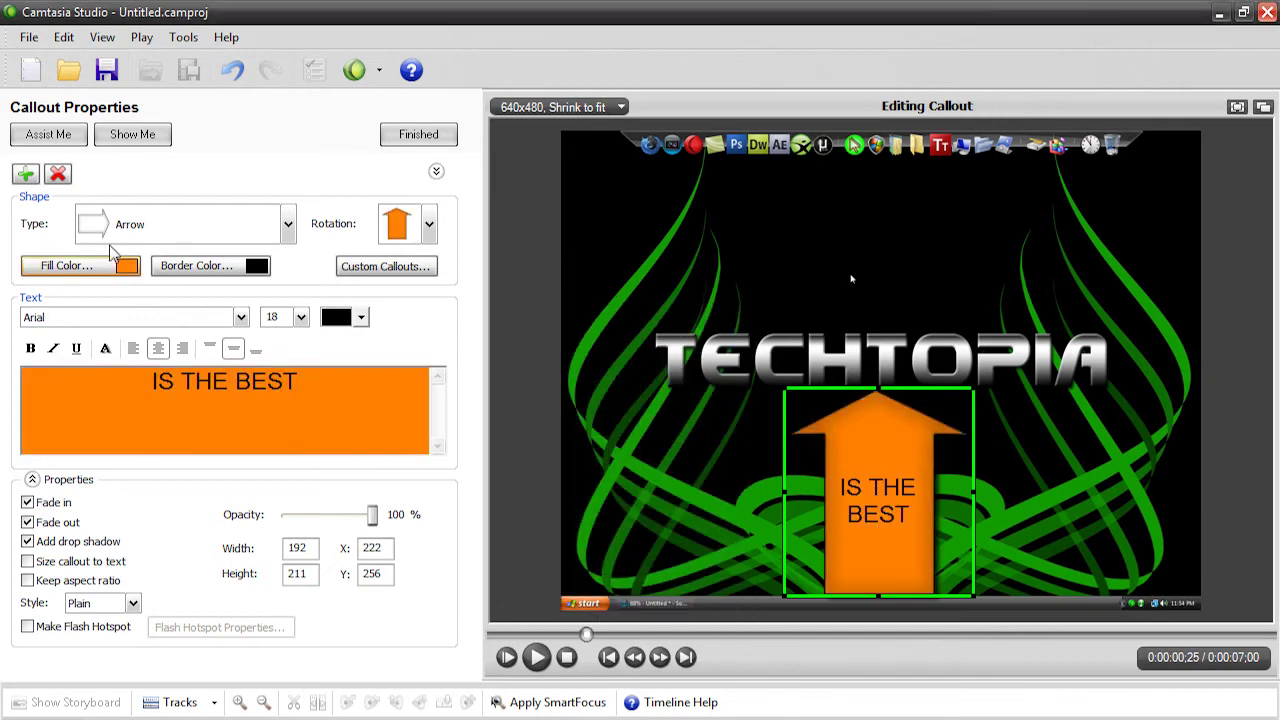
pyautogui.click(240, 266)
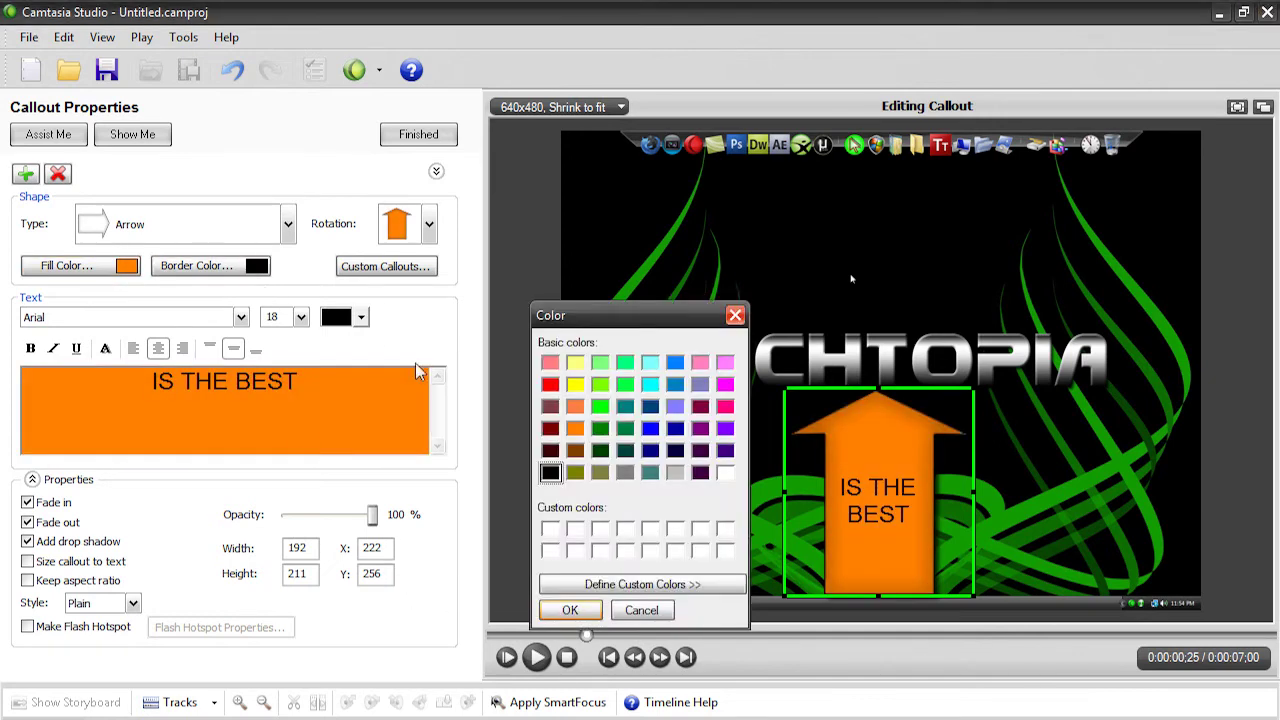
pyautogui.click(599, 407)
pyautogui.click(566, 609)
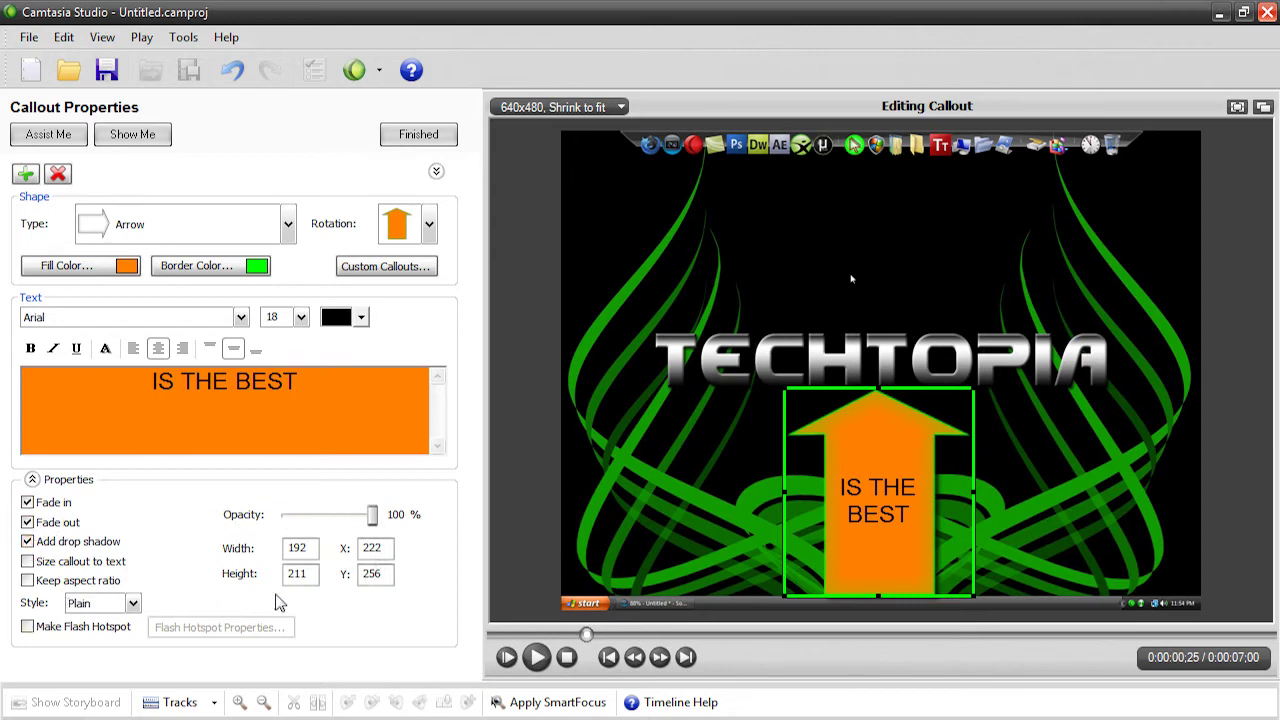
pyautogui.moveTo(376, 524)
pyautogui.mouseDown()
pyautogui.moveTo(337, 522)
pyautogui.moveTo(376, 520)
pyautogui.mouseUp()
# Step: Finish the arrow callout and trim Arrow 1 to end just before the three-second mark
pyautogui.click(428, 136)
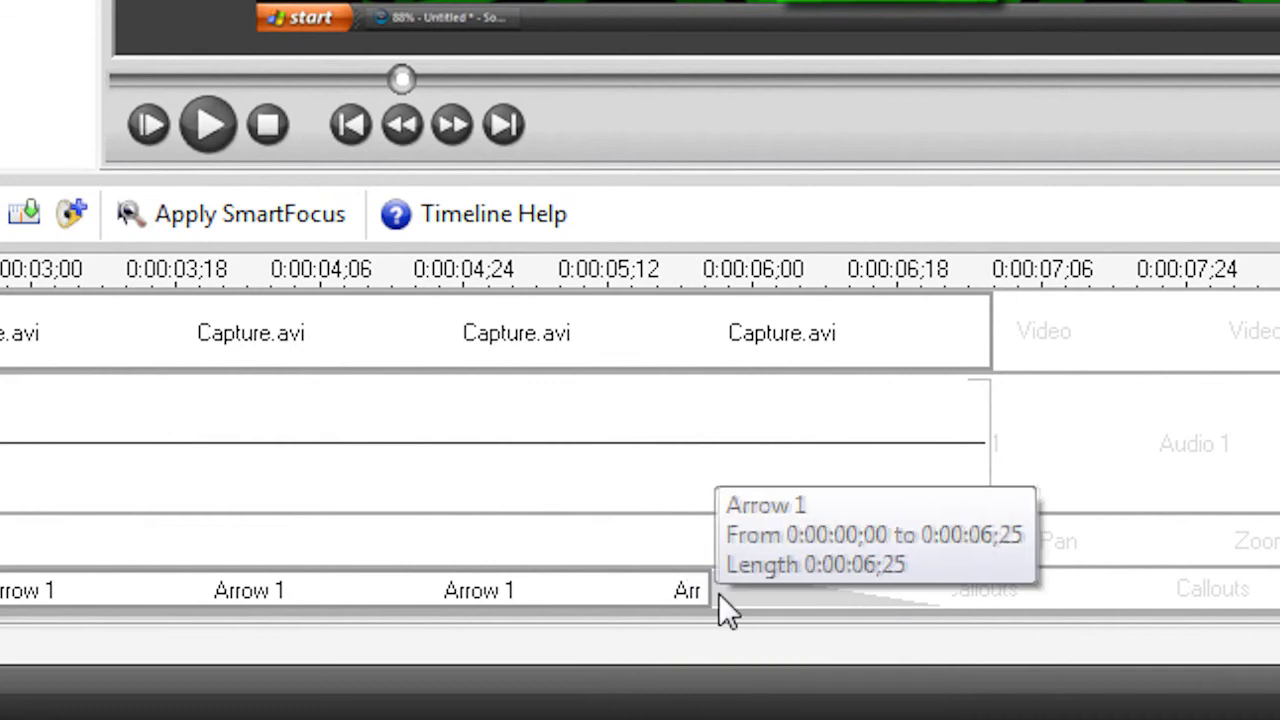
pyautogui.moveTo(708, 588); pyautogui.dragTo(57, 592)
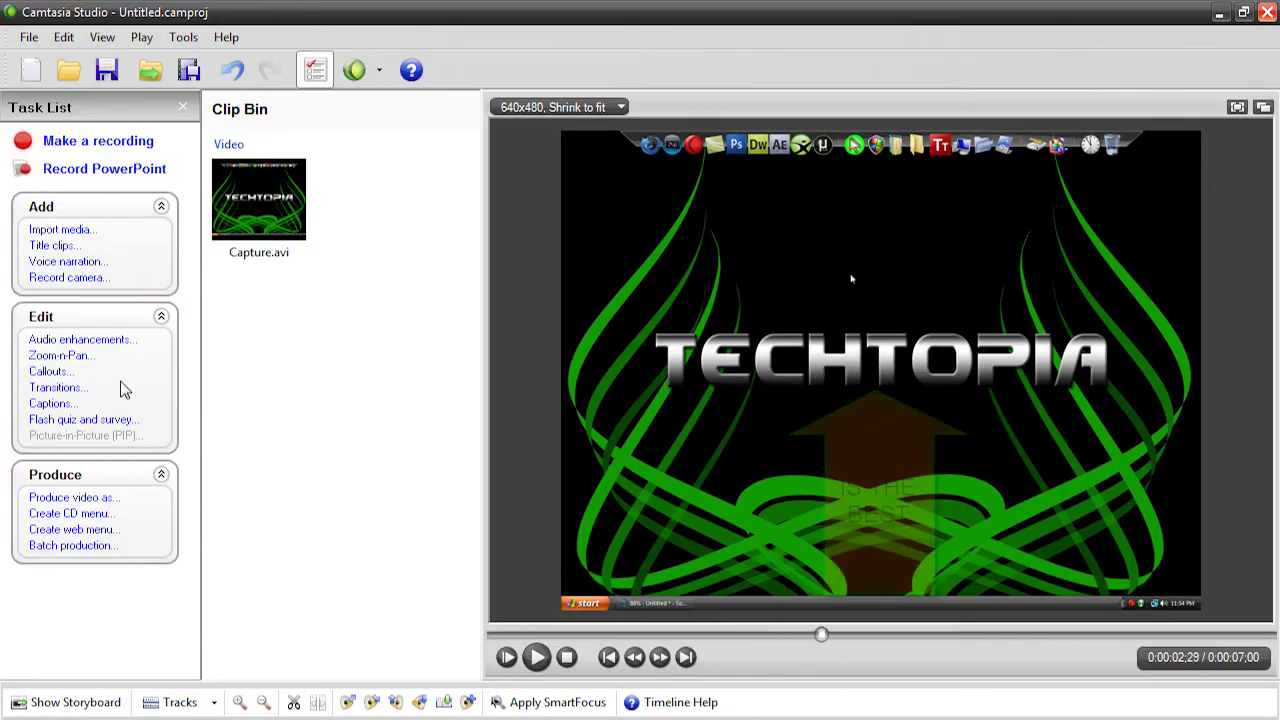
# Step: Add a new Bubble Callout and drag it to the top right of the video frame
pyautogui.click(47, 372)
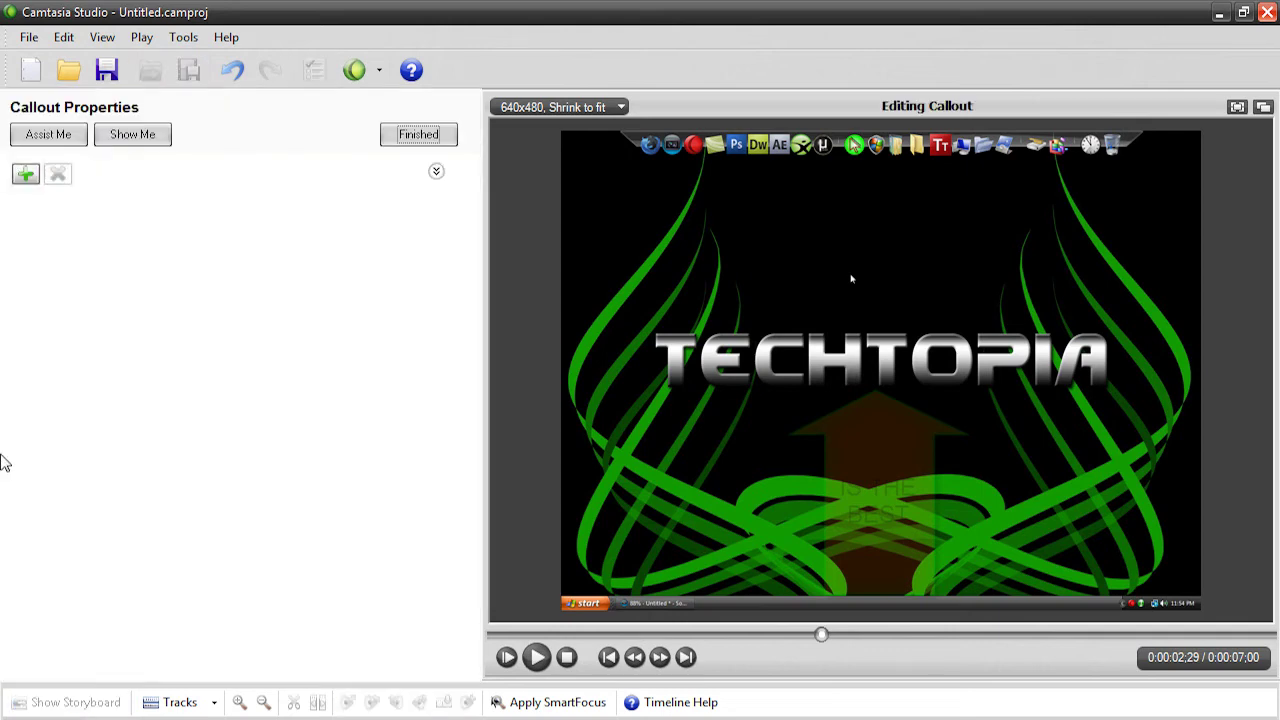
pyautogui.click(25, 174)
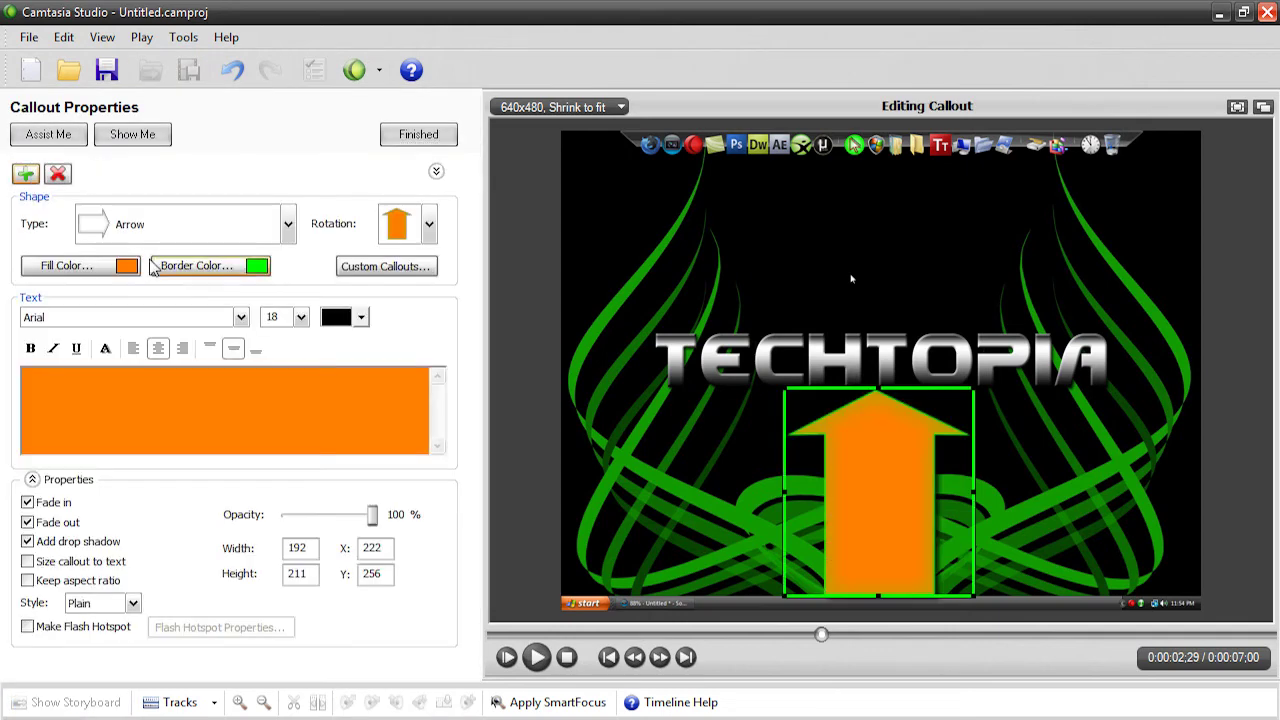
pyautogui.click(190, 241)
pyautogui.scroll(-1, 286, 423)
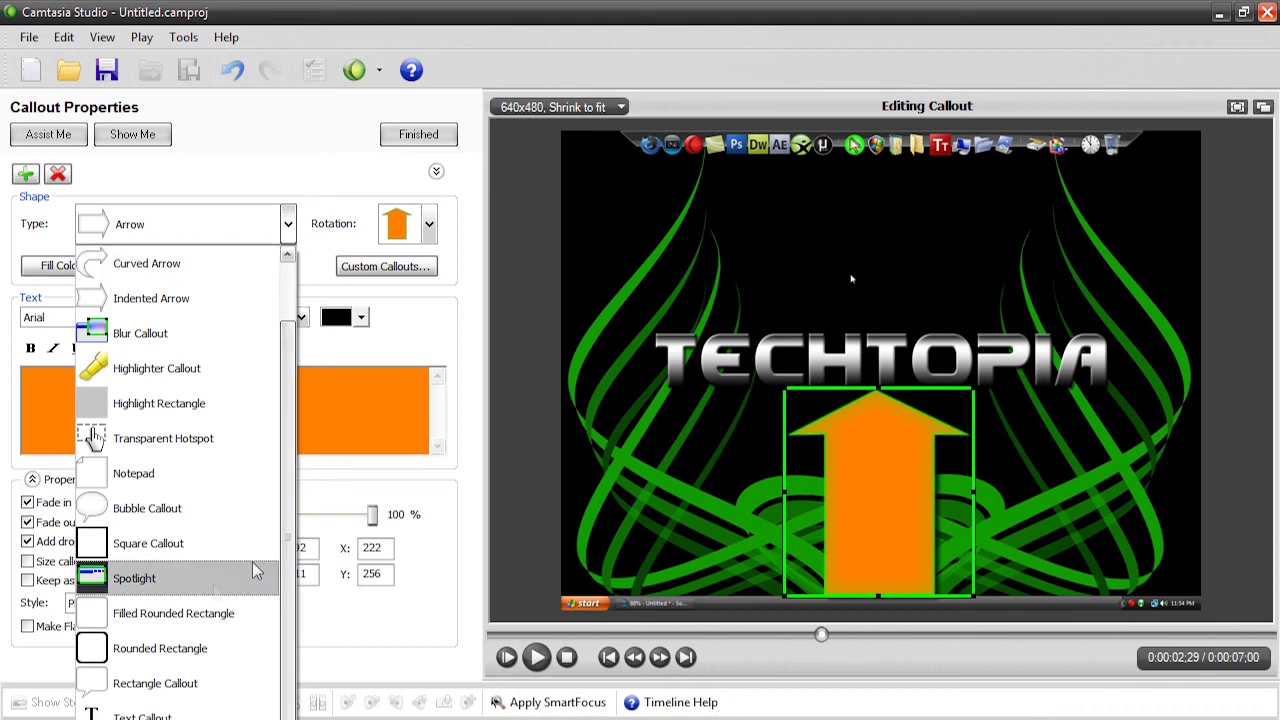
pyautogui.click(200, 514)
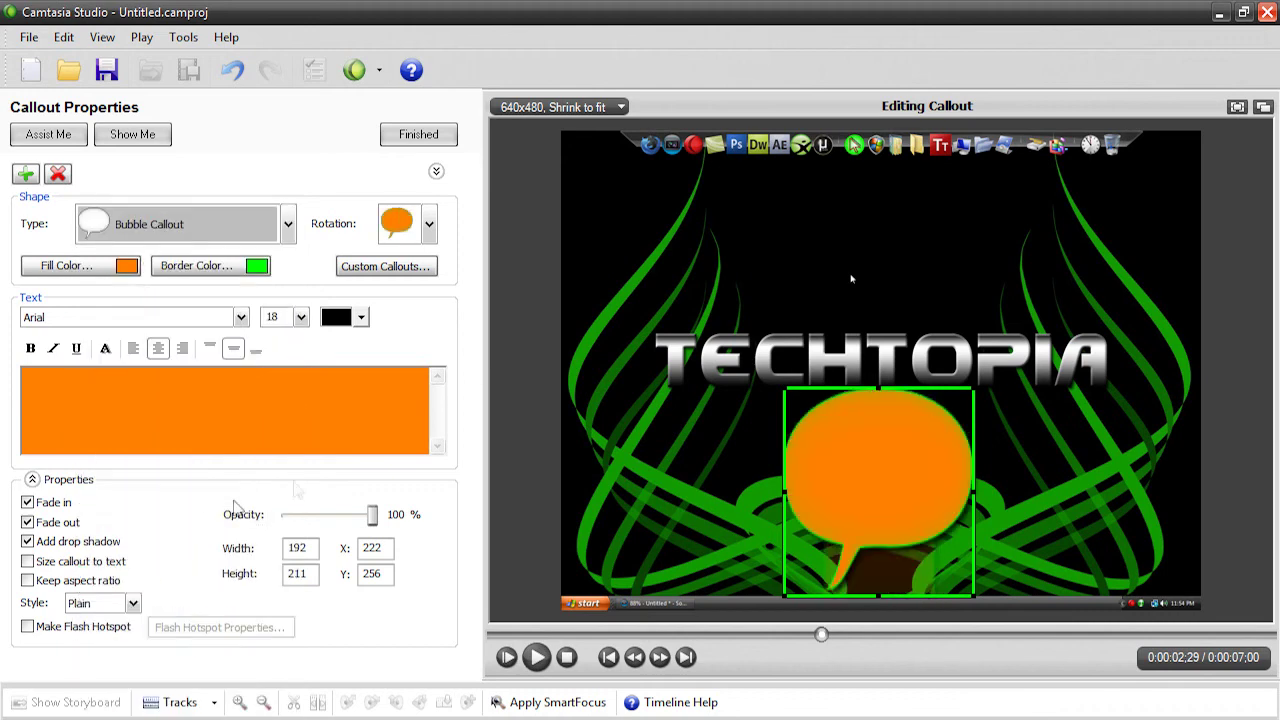
pyautogui.moveTo(907, 424); pyautogui.dragTo(1057, 240)
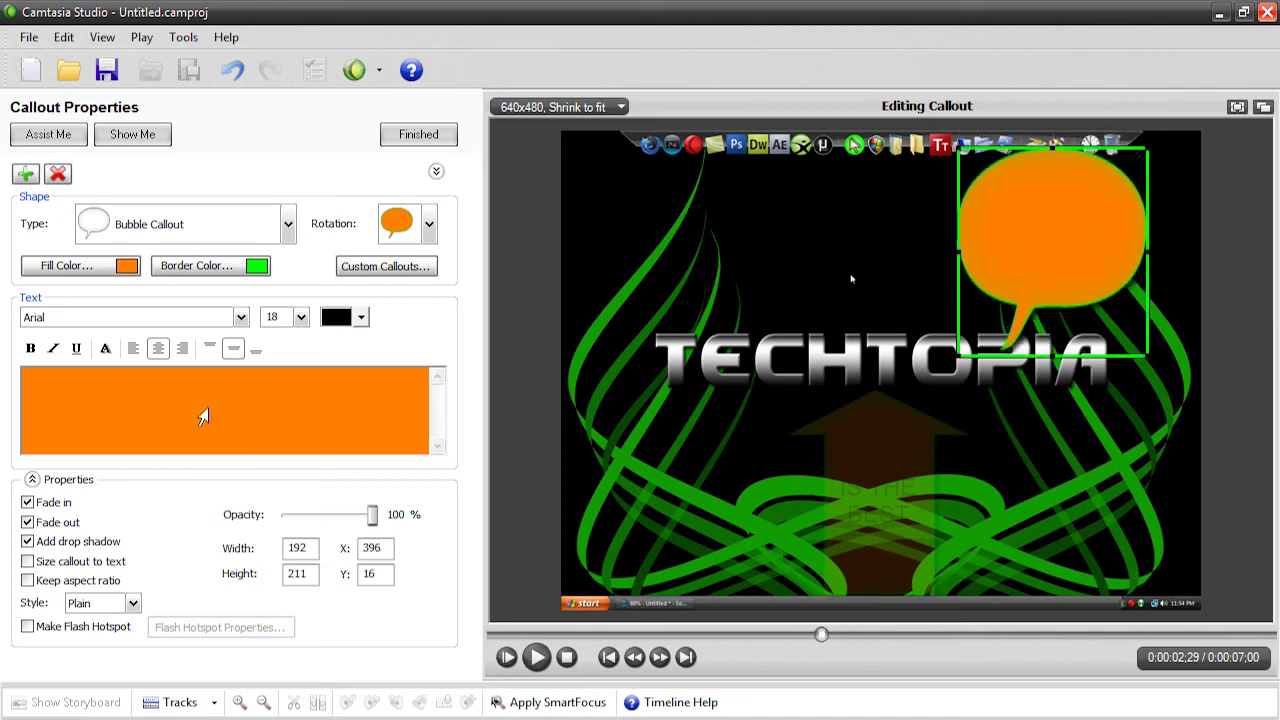
# Step: Type 'CHECK OUT MY OTHER VIDEOS!' into the bubble and try a couple of fonts
pyautogui.write('CHECK OUT')
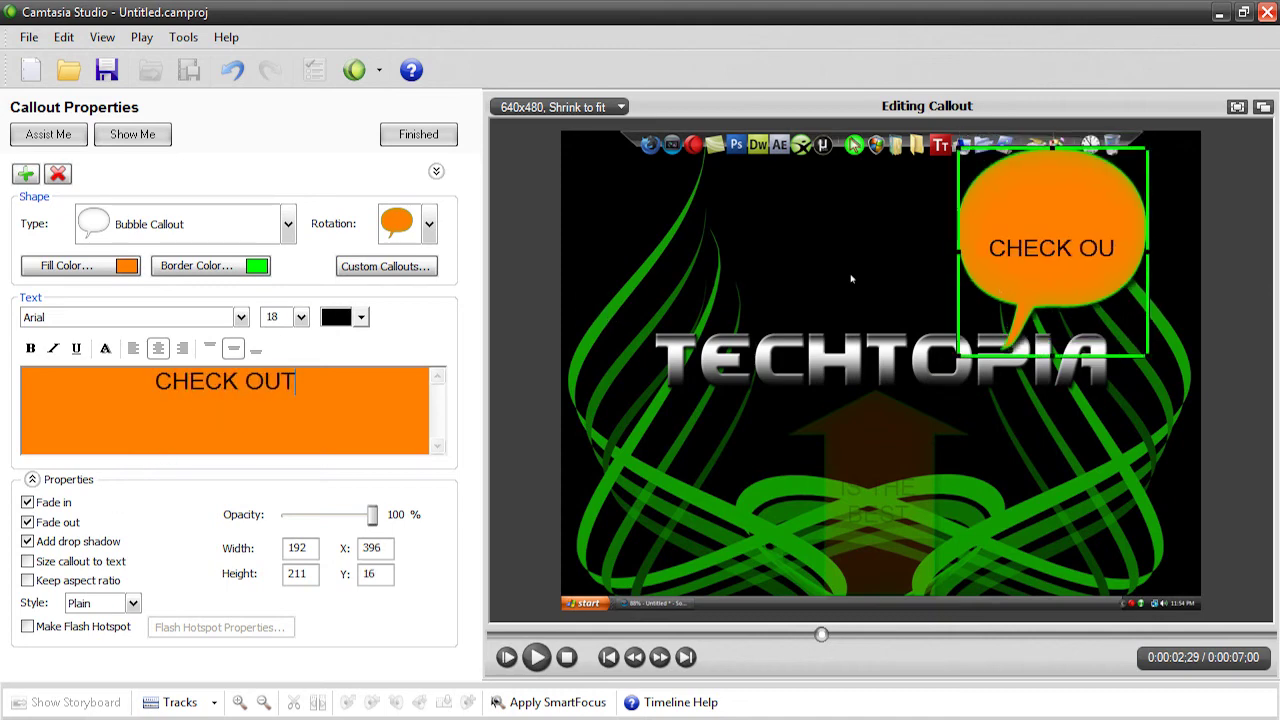
pyautogui.write(' MY OTHER')
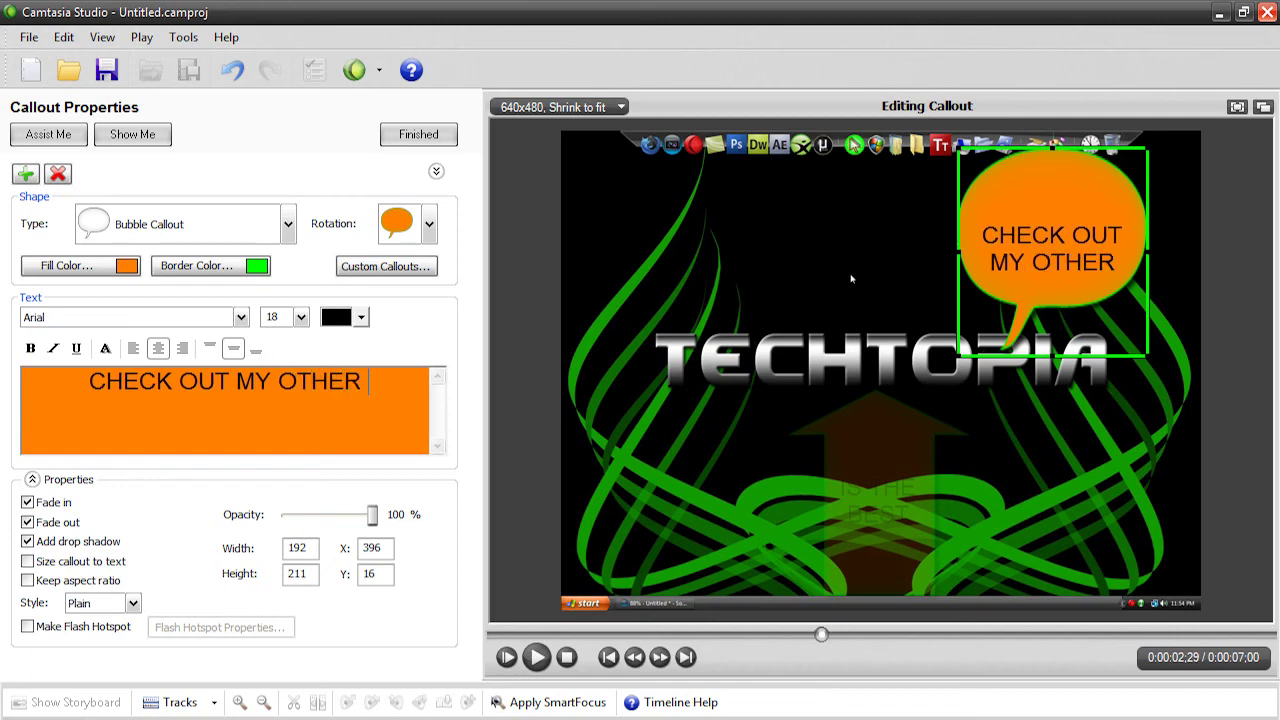
pyautogui.write(' VIDEOS!')
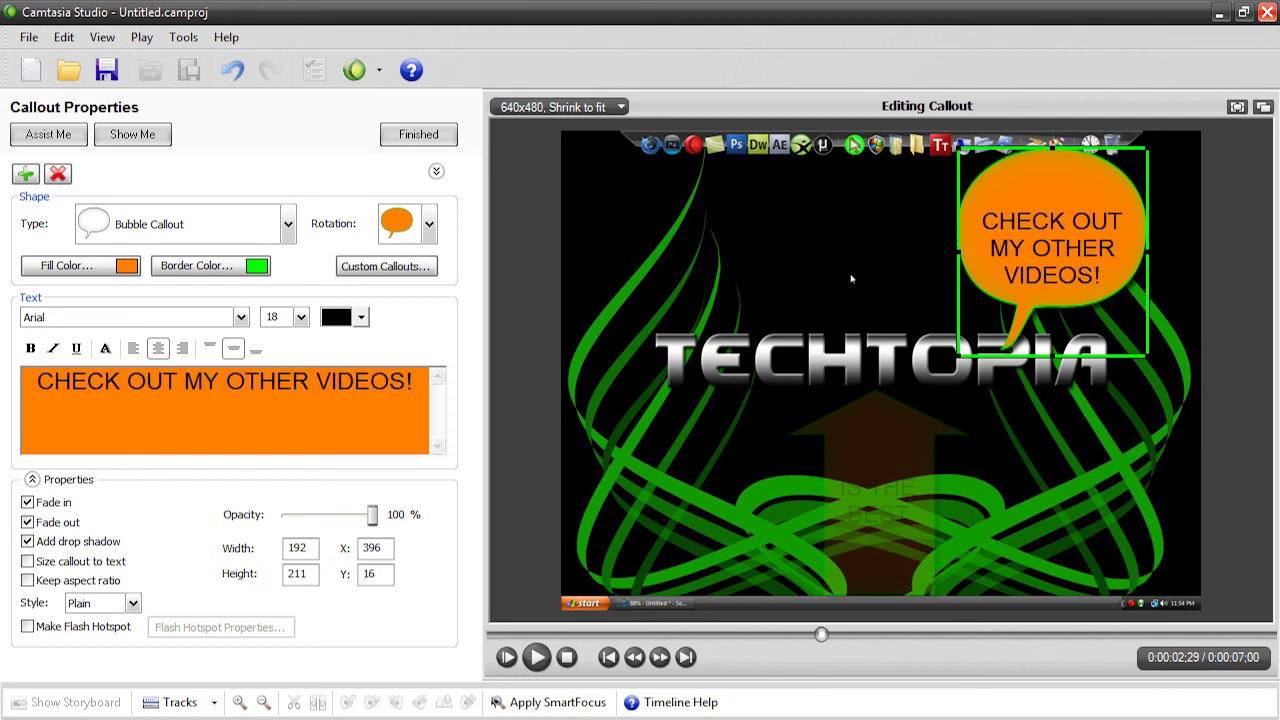
pyautogui.click(220, 317)
pyautogui.click(60, 353)
pyautogui.click(220, 322)
pyautogui.click(132, 366)
pyautogui.scroll(-5, 132, 366)
pyautogui.scroll(5, 157, 337)
# Step: Set the text size to 24, check the colour palette, then select all the callout text
pyautogui.click(300, 317)
pyautogui.click(294, 476)
pyautogui.click(361, 317)
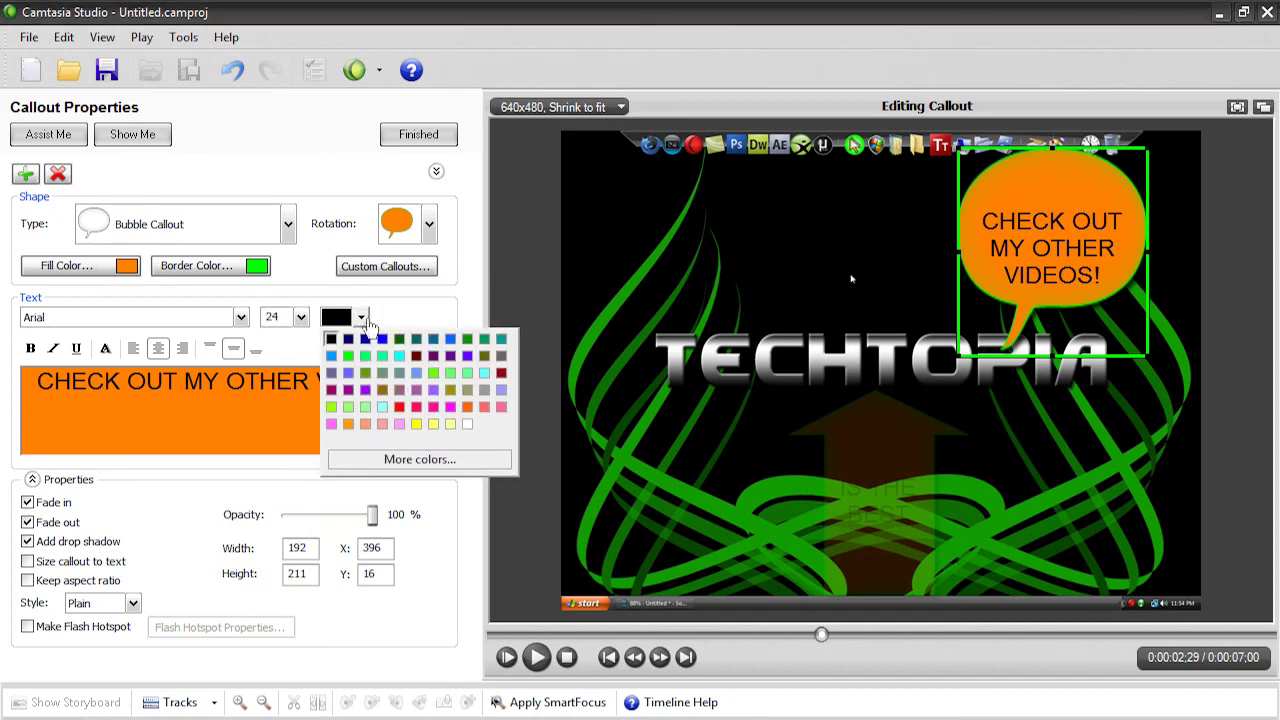
pyautogui.click(416, 423)
pyautogui.moveTo(316, 381); pyautogui.dragTo(44, 413)
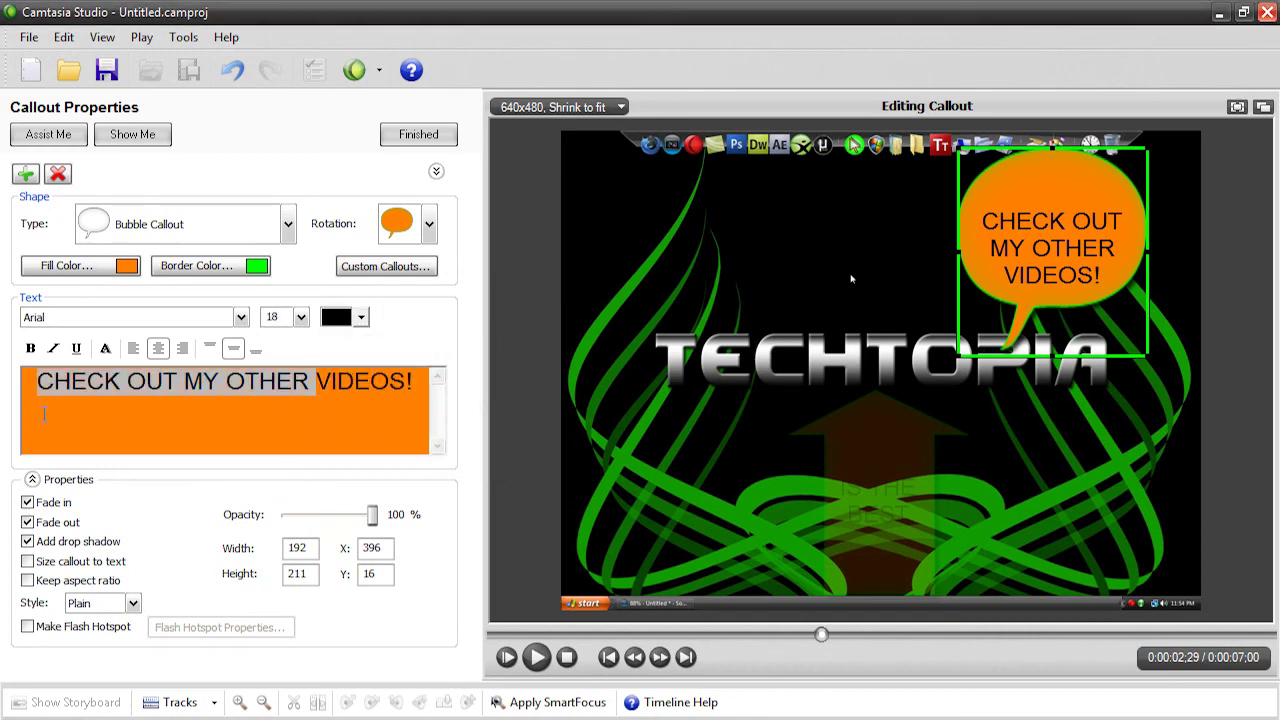
pyautogui.moveTo(412, 390); pyautogui.dragTo(28, 374)
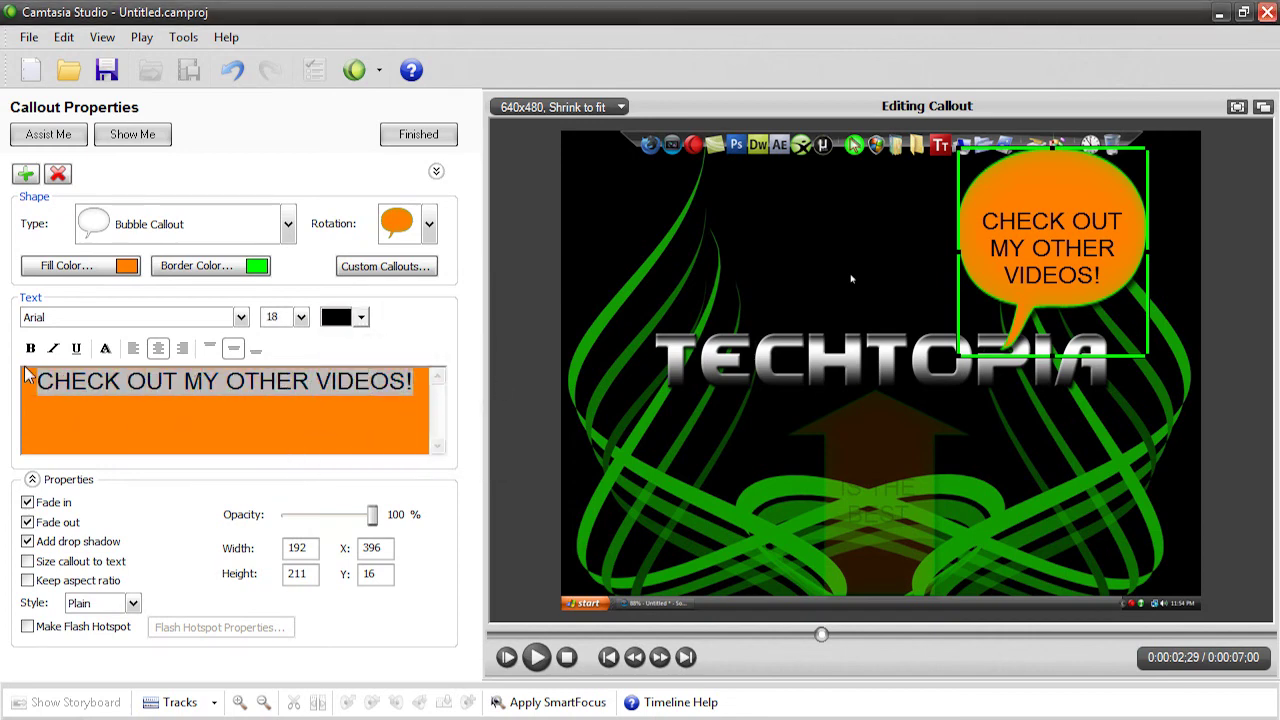
pyautogui.click(413, 388)
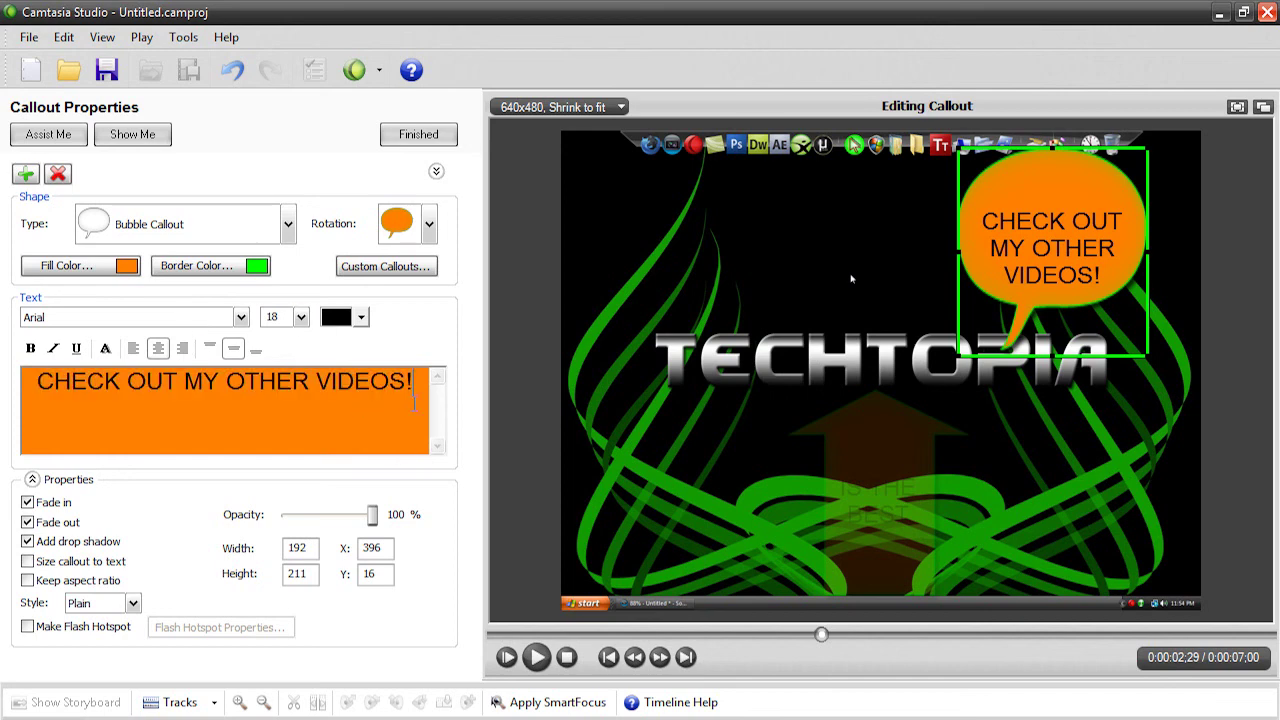
pyautogui.moveTo(413, 390); pyautogui.dragTo(8, 382)
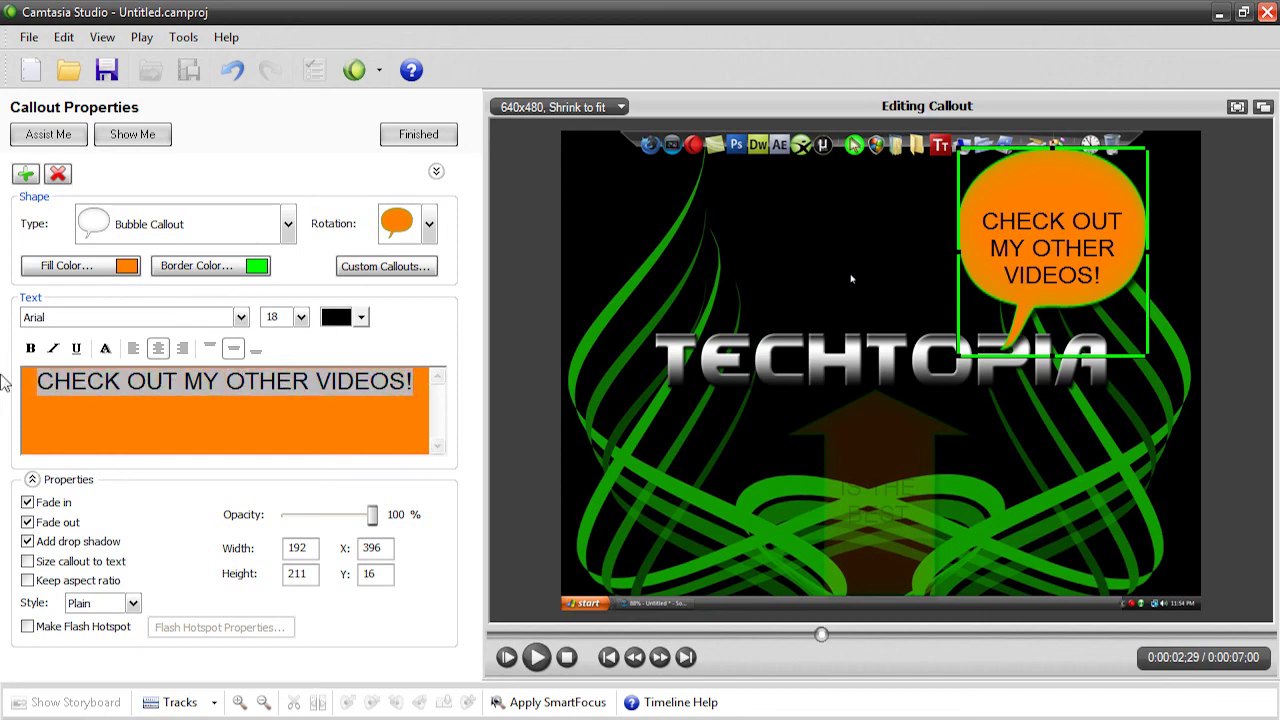
# Step: Make the selected callout text Batang at size 28 and finish editing the bubble
pyautogui.click(241, 317)
pyautogui.click(150, 466)
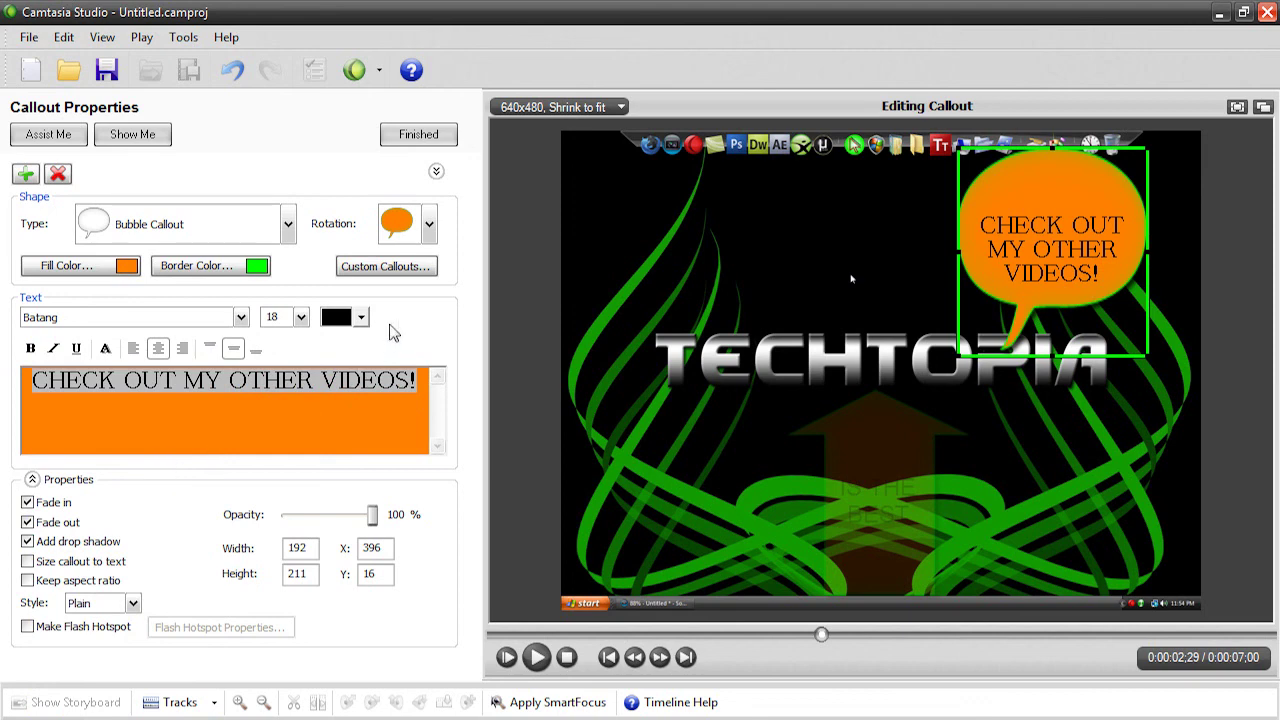
pyautogui.click(301, 317)
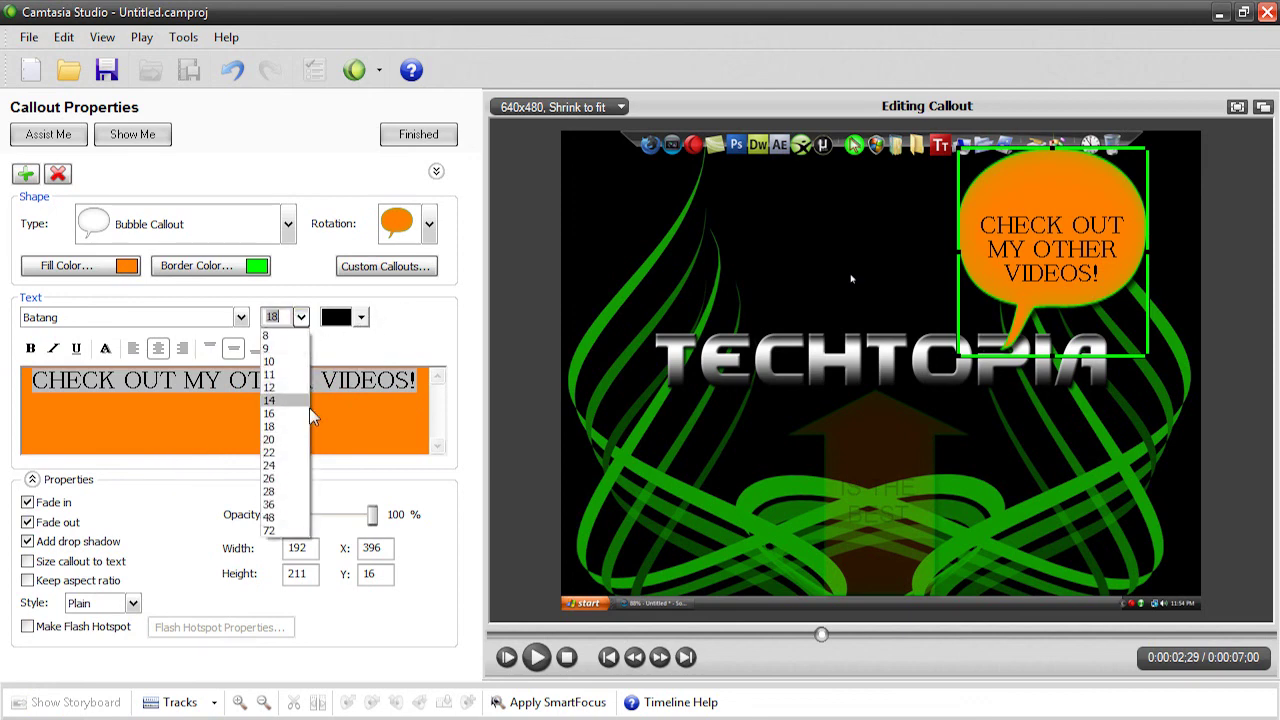
pyautogui.click(306, 500)
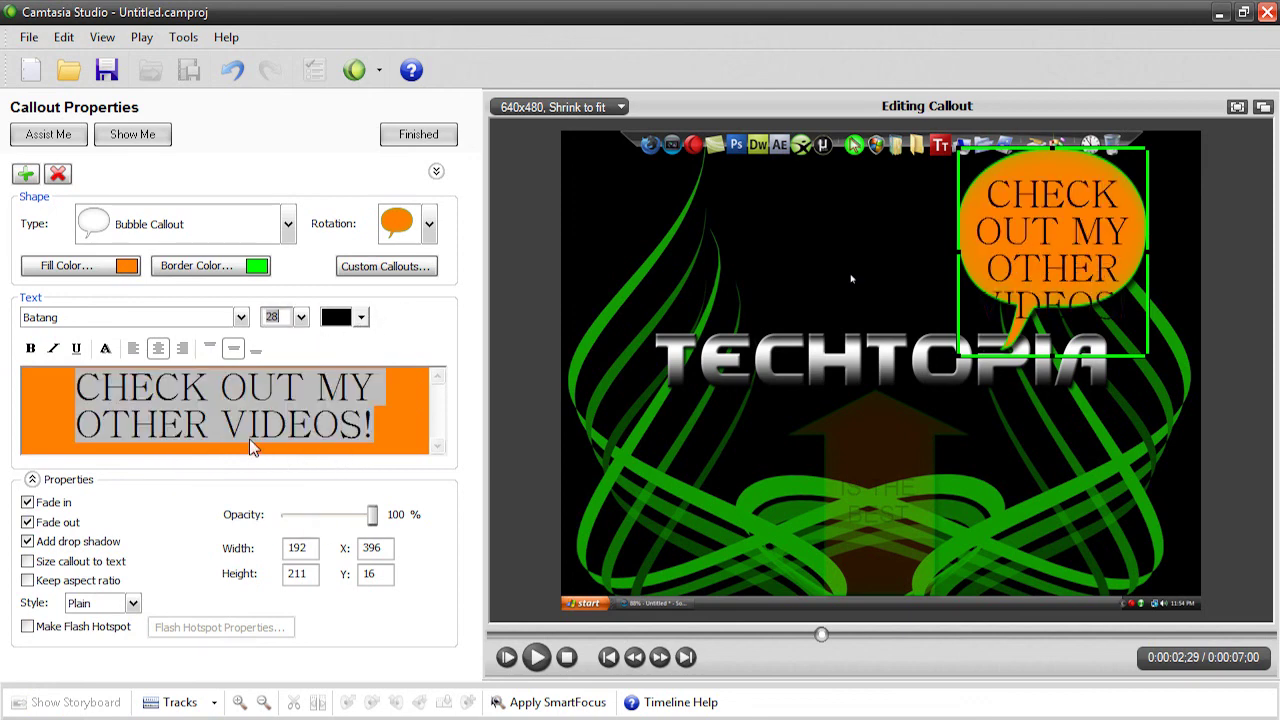
pyautogui.click(410, 136)
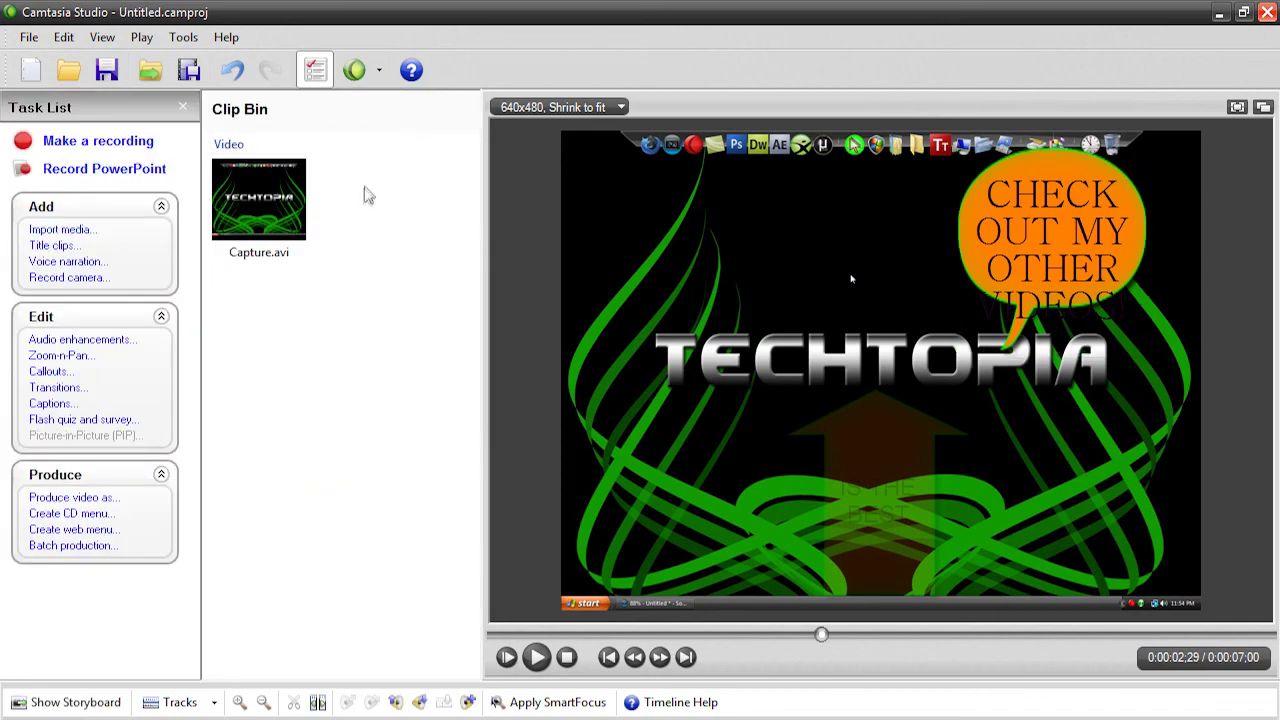